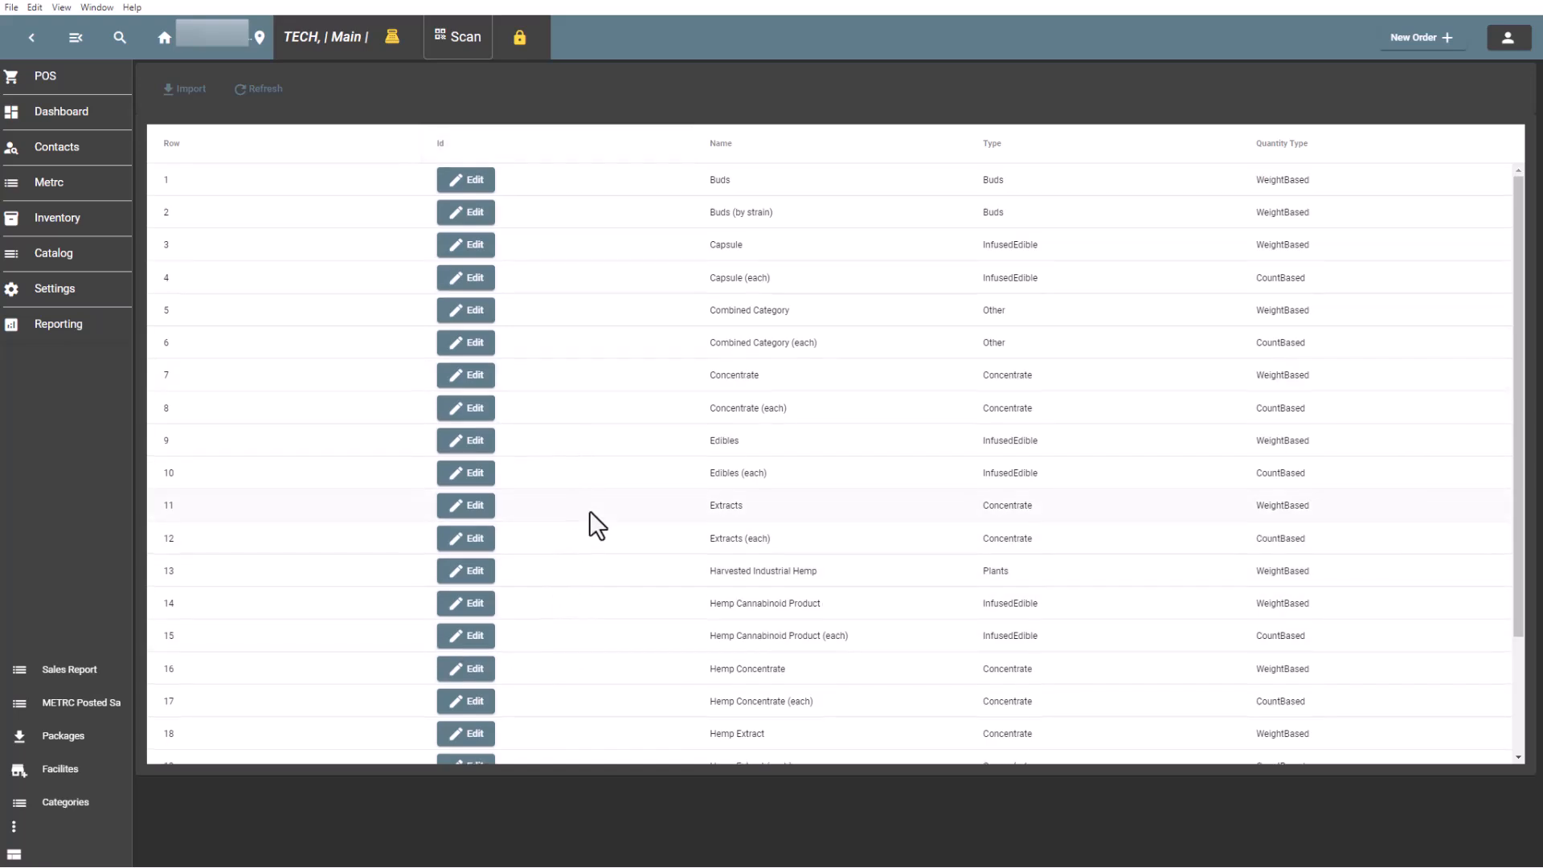
- Look through the list of METRC categories with their types and quantity types
{"action": "scroll", "coordinate": [590, 512], "scroll_direction": "down", "scroll_amount": 2}
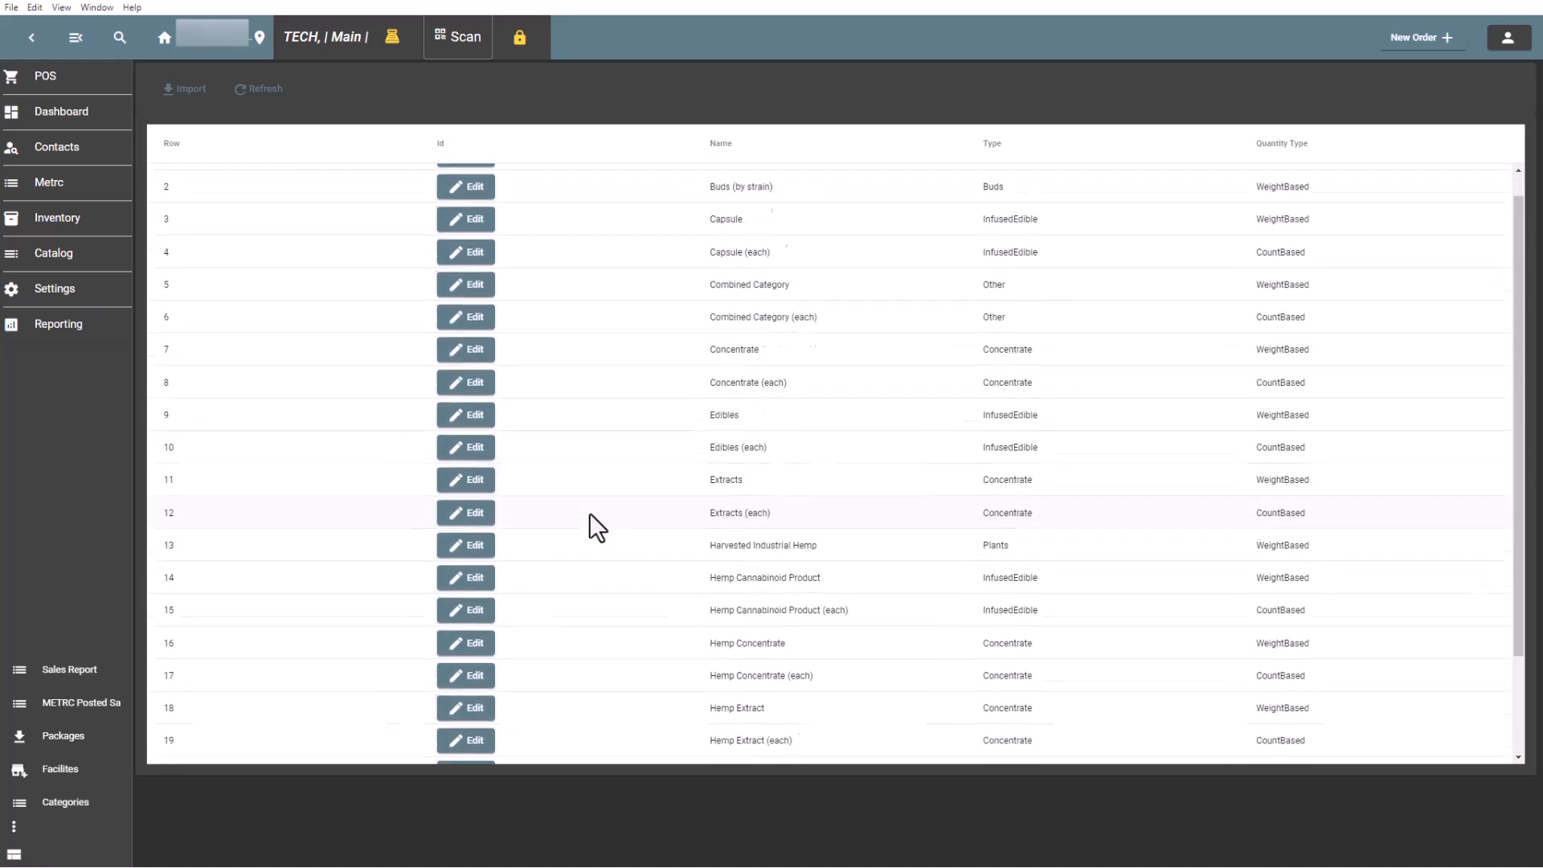
{"action": "scroll", "coordinate": [590, 519], "scroll_direction": "up", "scroll_amount": 2}
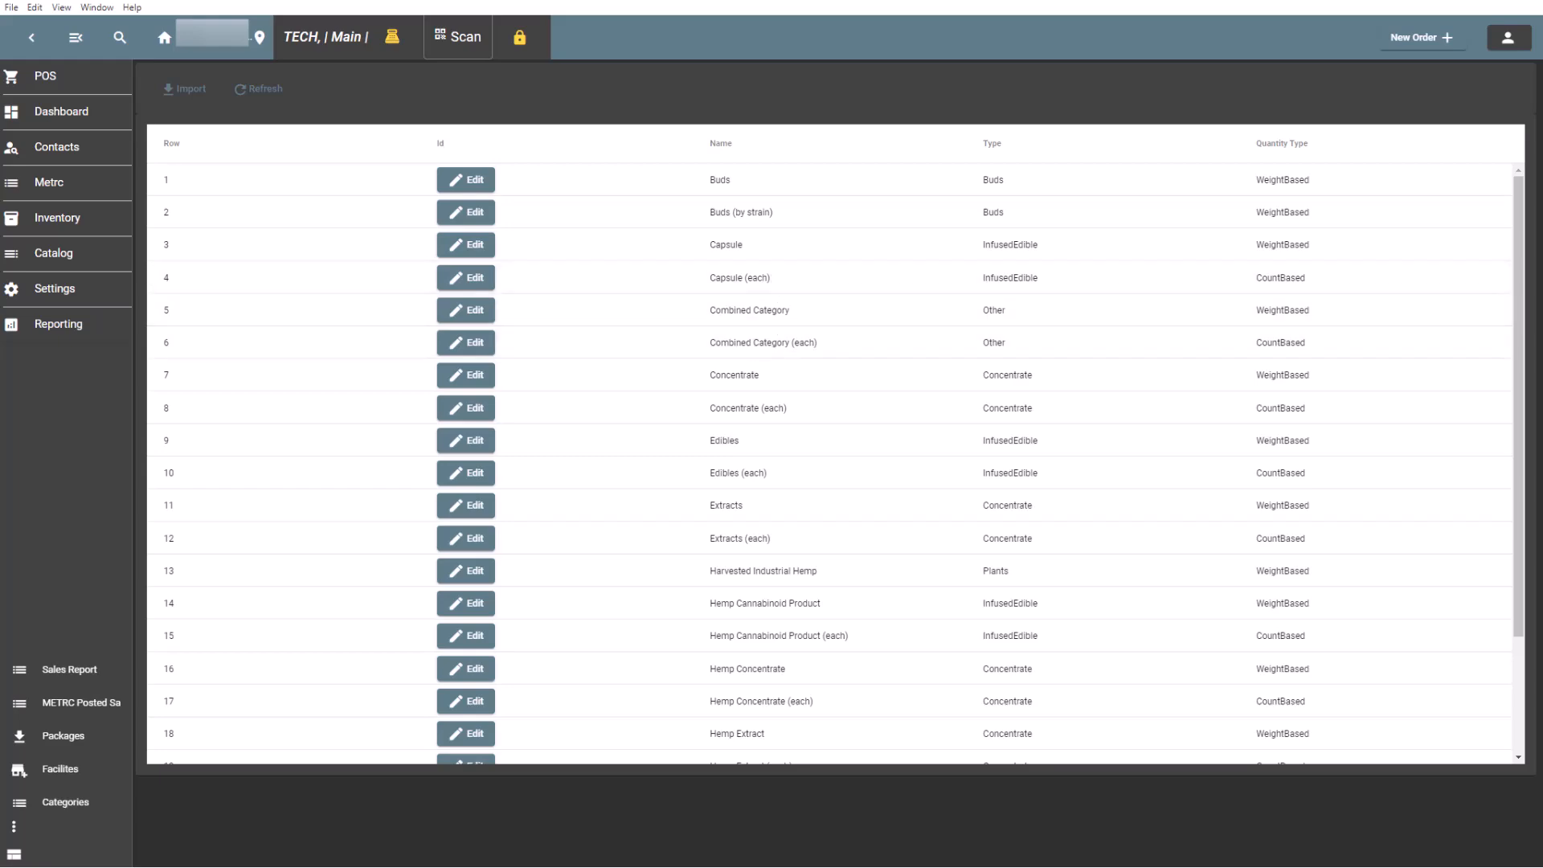
- Switch to the browser window and open the catalog's Item Types Settings list
{"action": "left_click_drag", "start_coordinate": [0, 0], "coordinate": [1192, 29]}
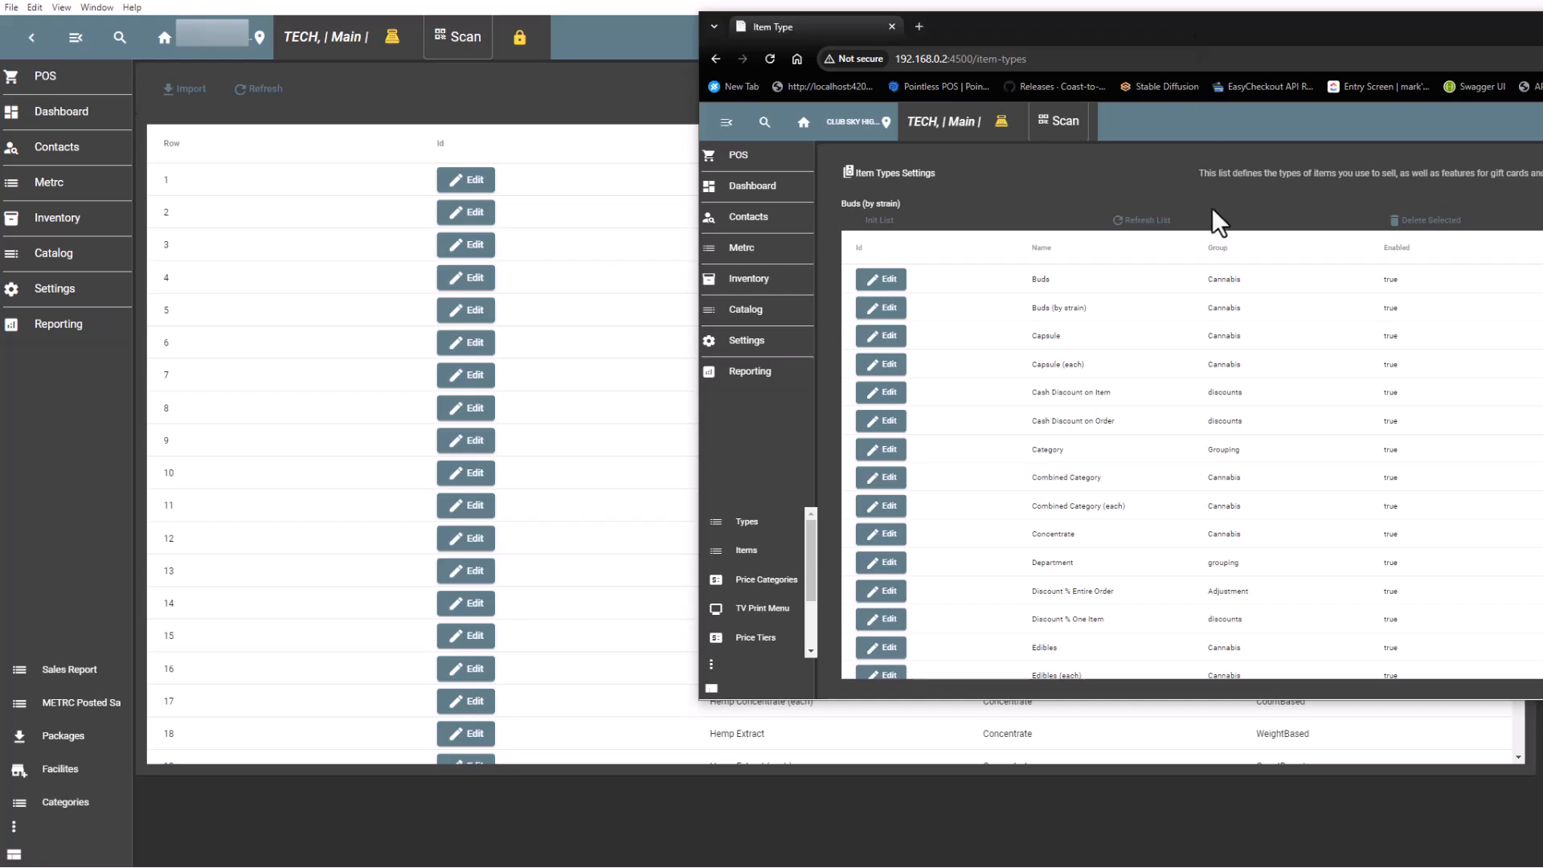
{"action": "left_click", "coordinate": [1001, 122]}
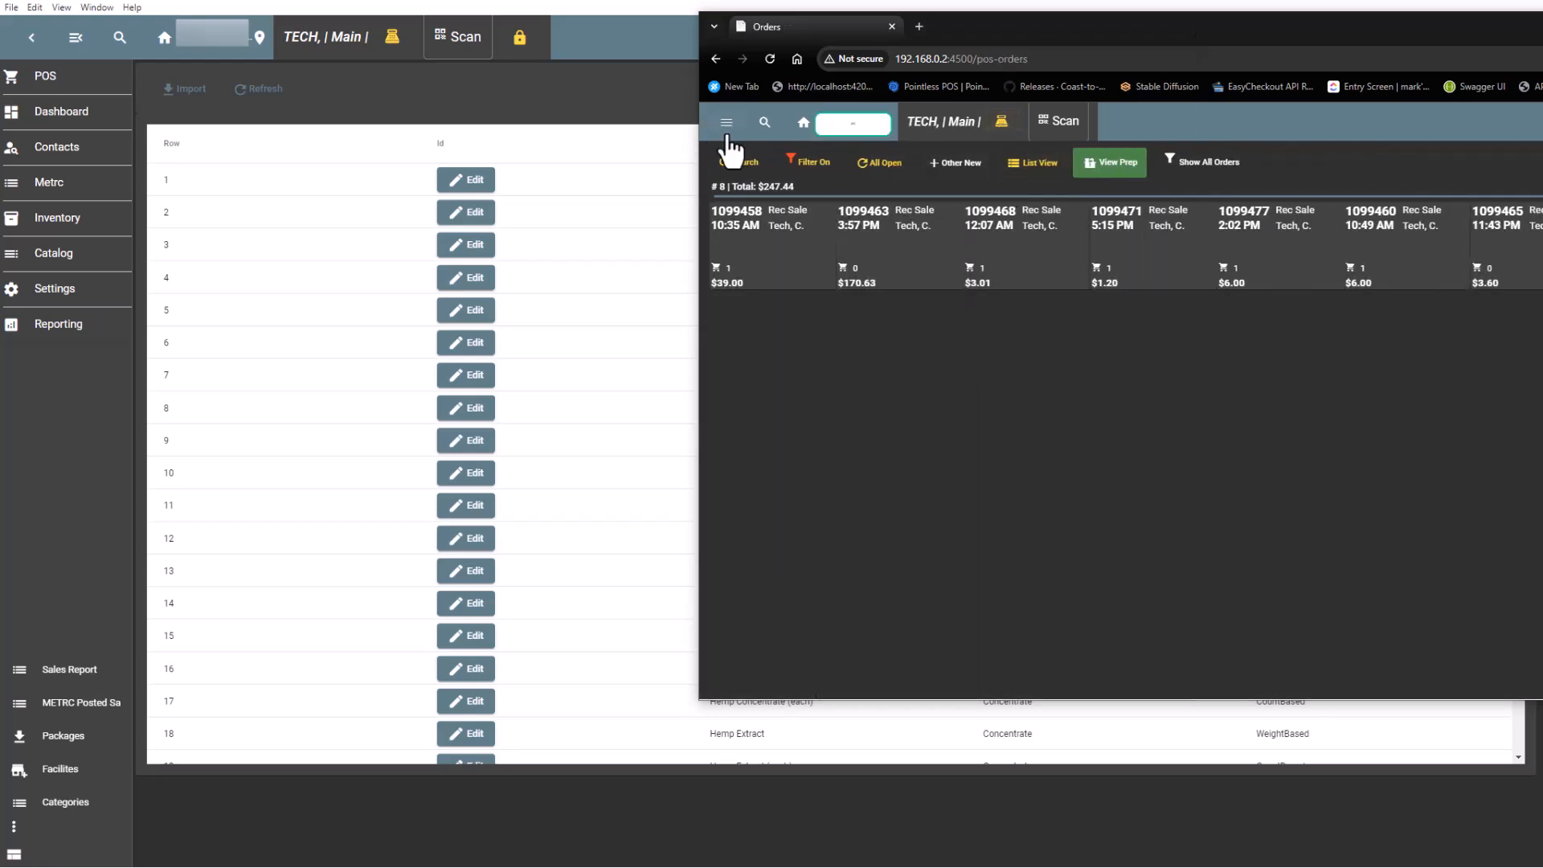
{"action": "left_click_drag", "start_coordinate": [768, 702], "coordinate": [720, 191]}
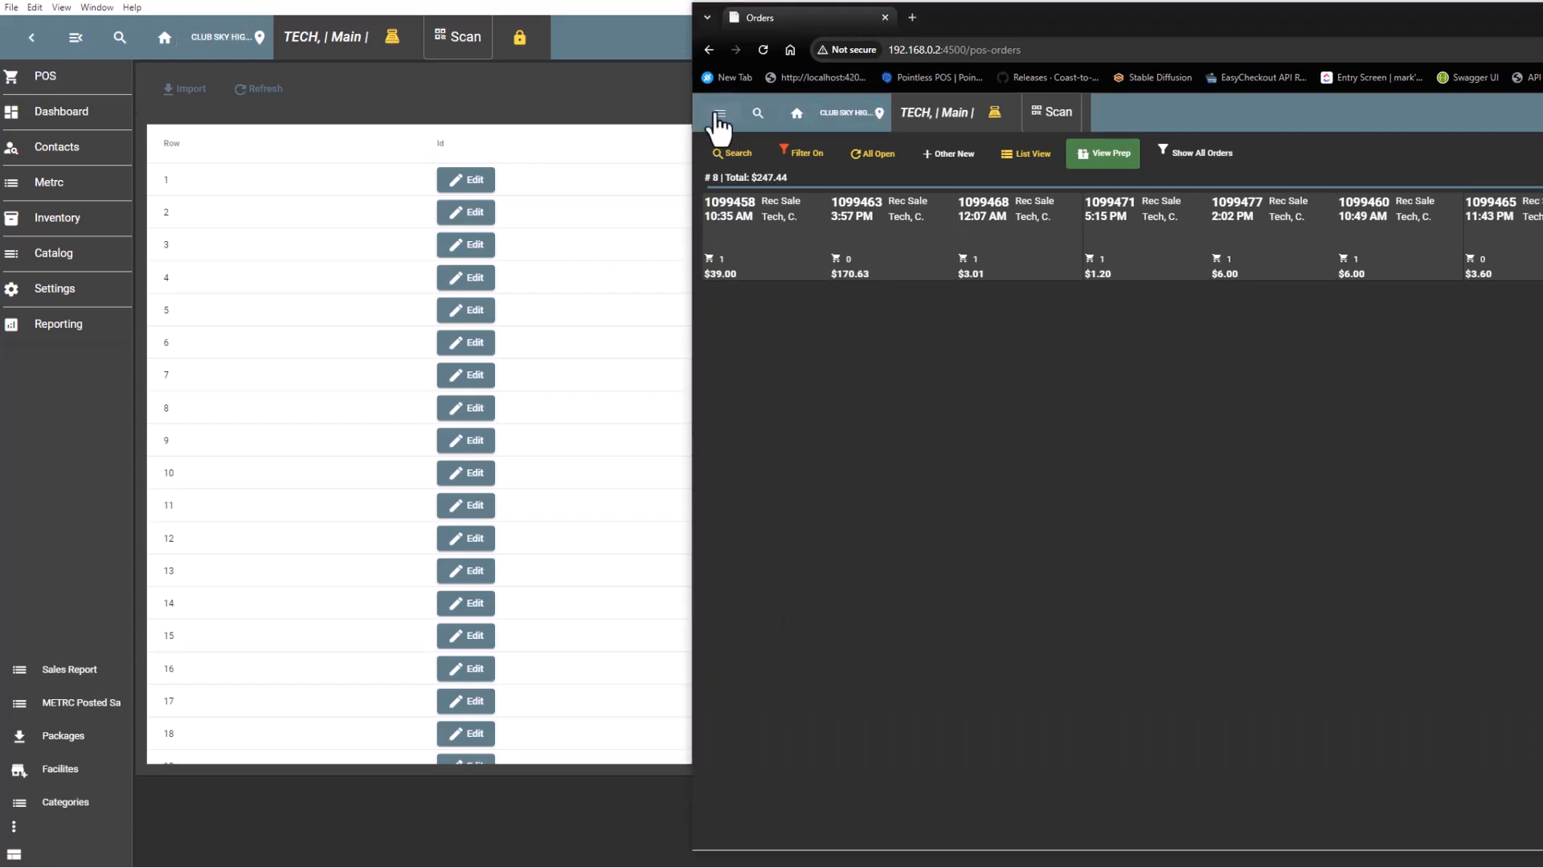
{"action": "left_click", "coordinate": [720, 114]}
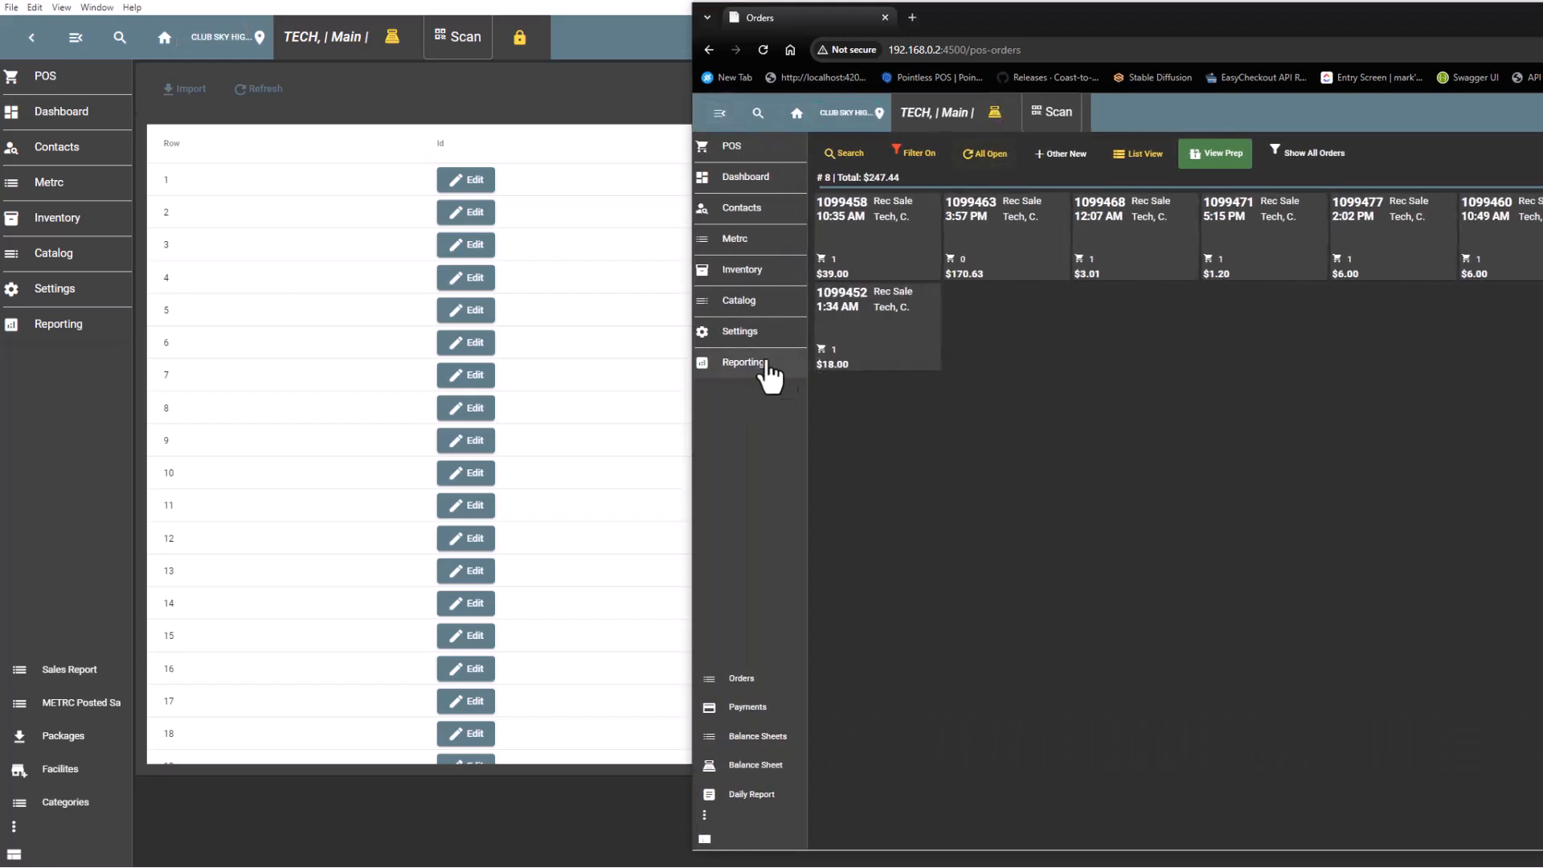
{"action": "left_click", "coordinate": [746, 306]}
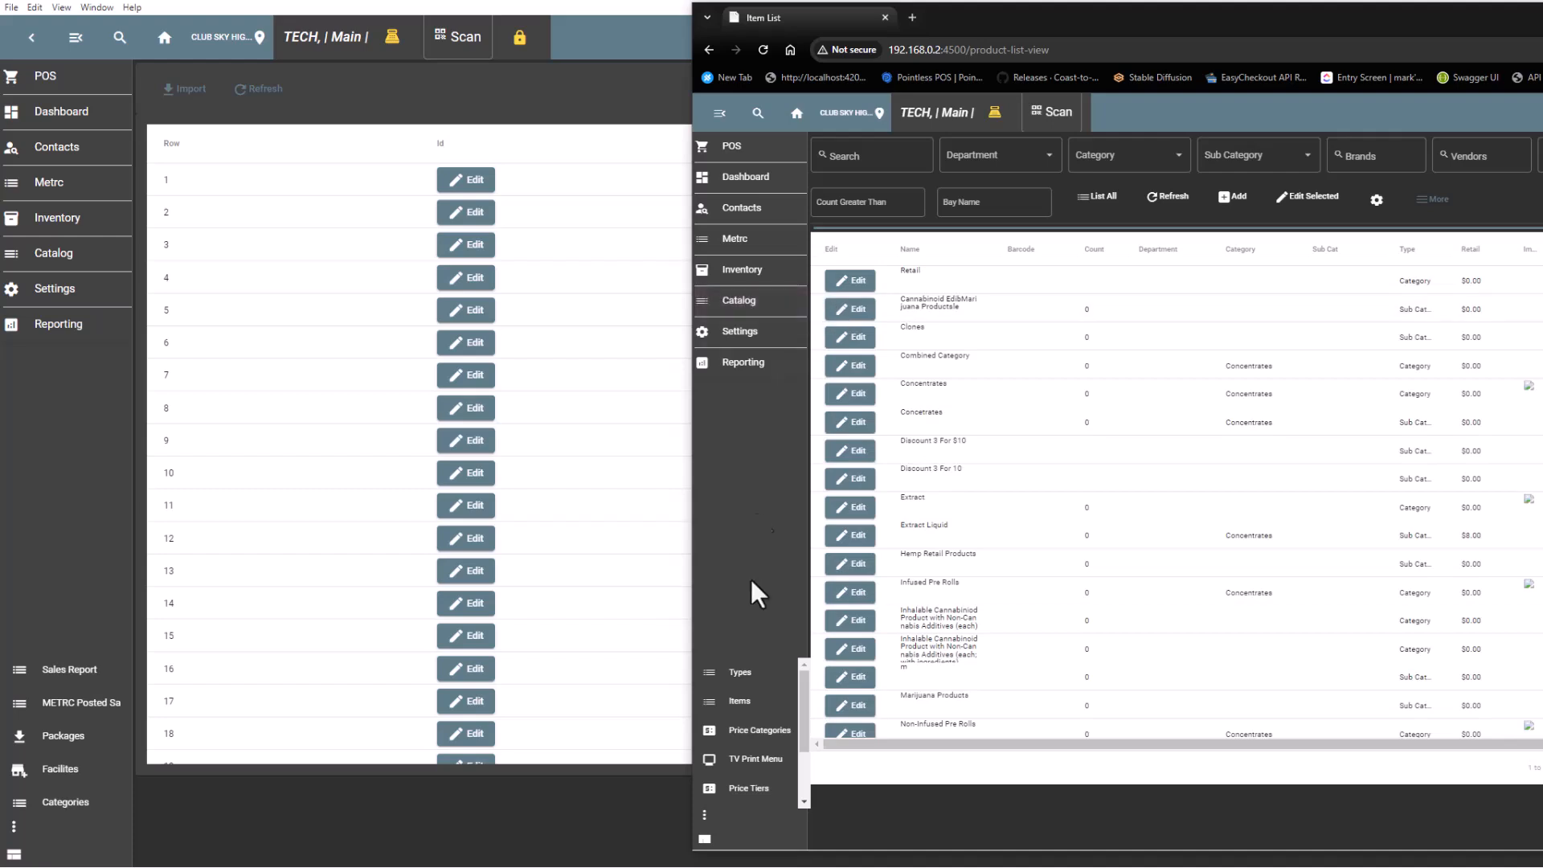
{"action": "left_click", "coordinate": [744, 674]}
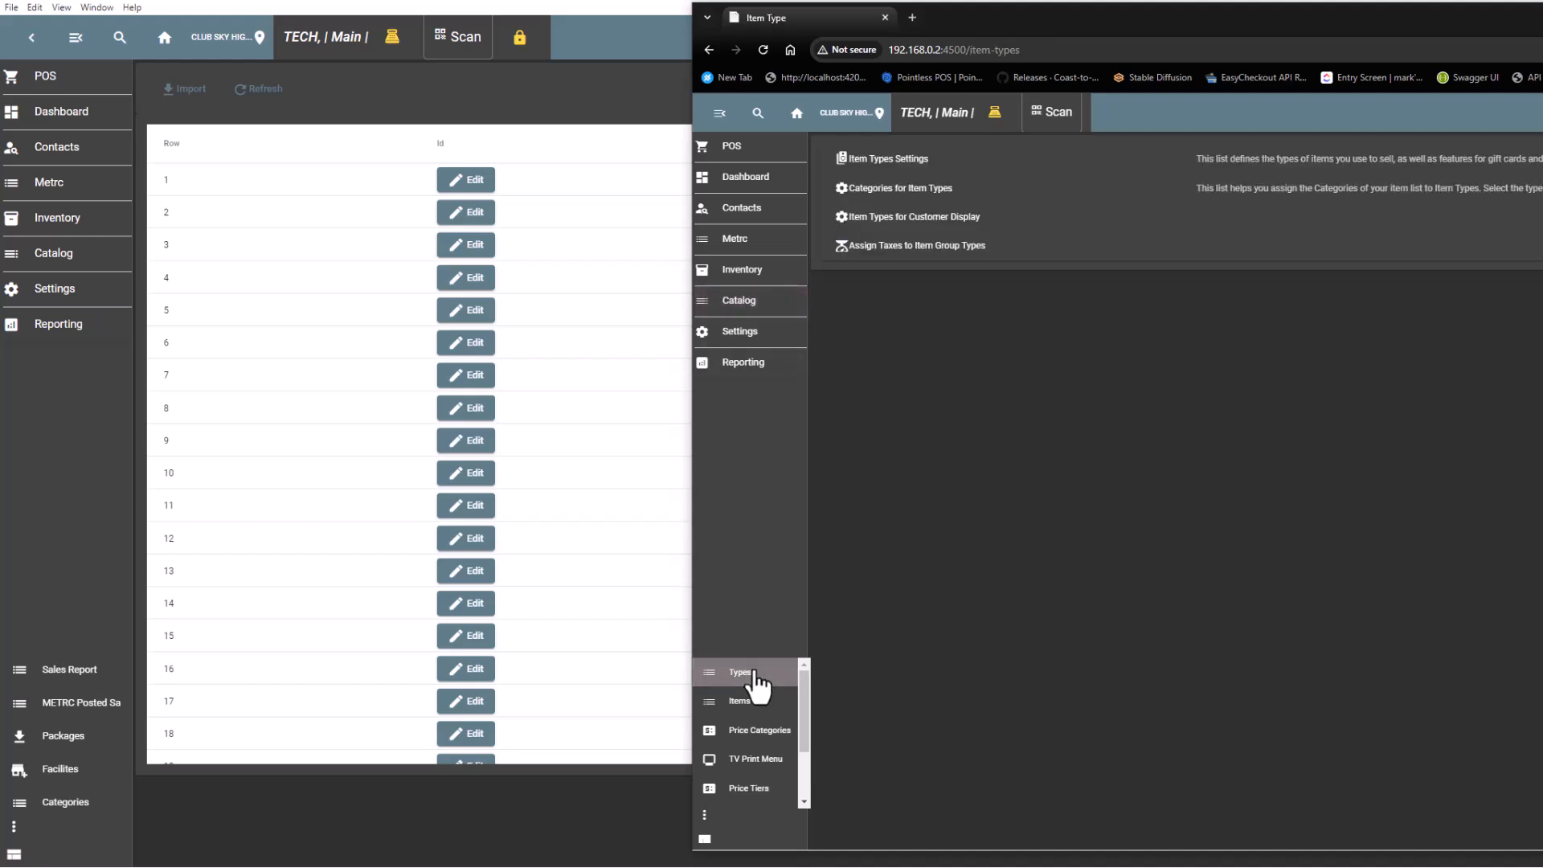
{"action": "left_click", "coordinate": [941, 164]}
{"action": "left_click_drag", "start_coordinate": [1160, 31], "coordinate": [793, 41]}
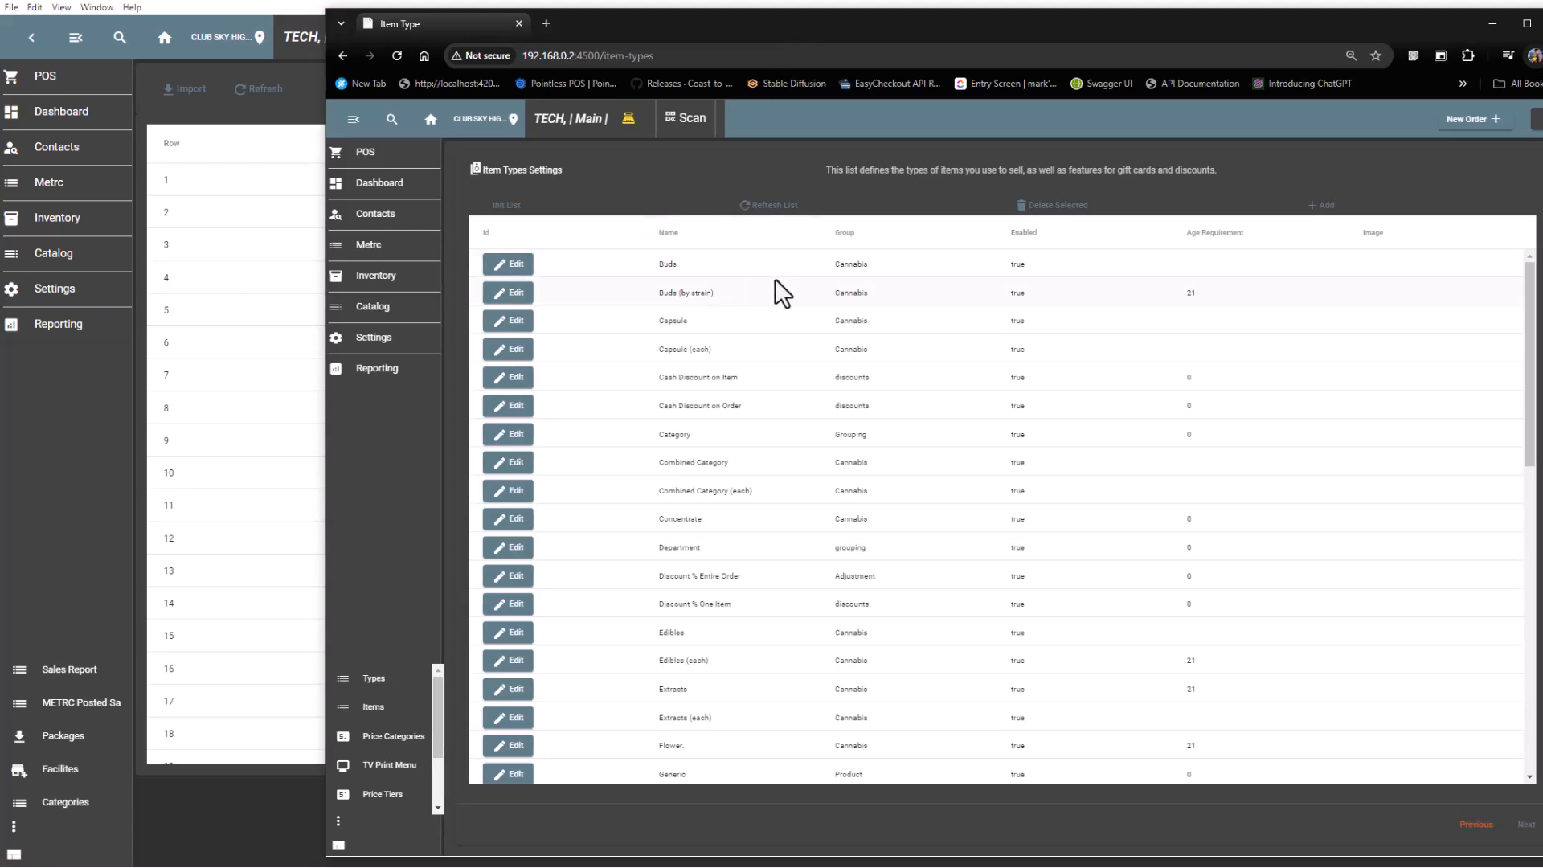
- Enlarge the item types page and compare the listed item types with the METRC categories
{"action": "key", "text": "ctrl+plus"}
{"action": "key", "text": "ctrl+plus"}
{"action": "key", "text": "ctrl+plus"}
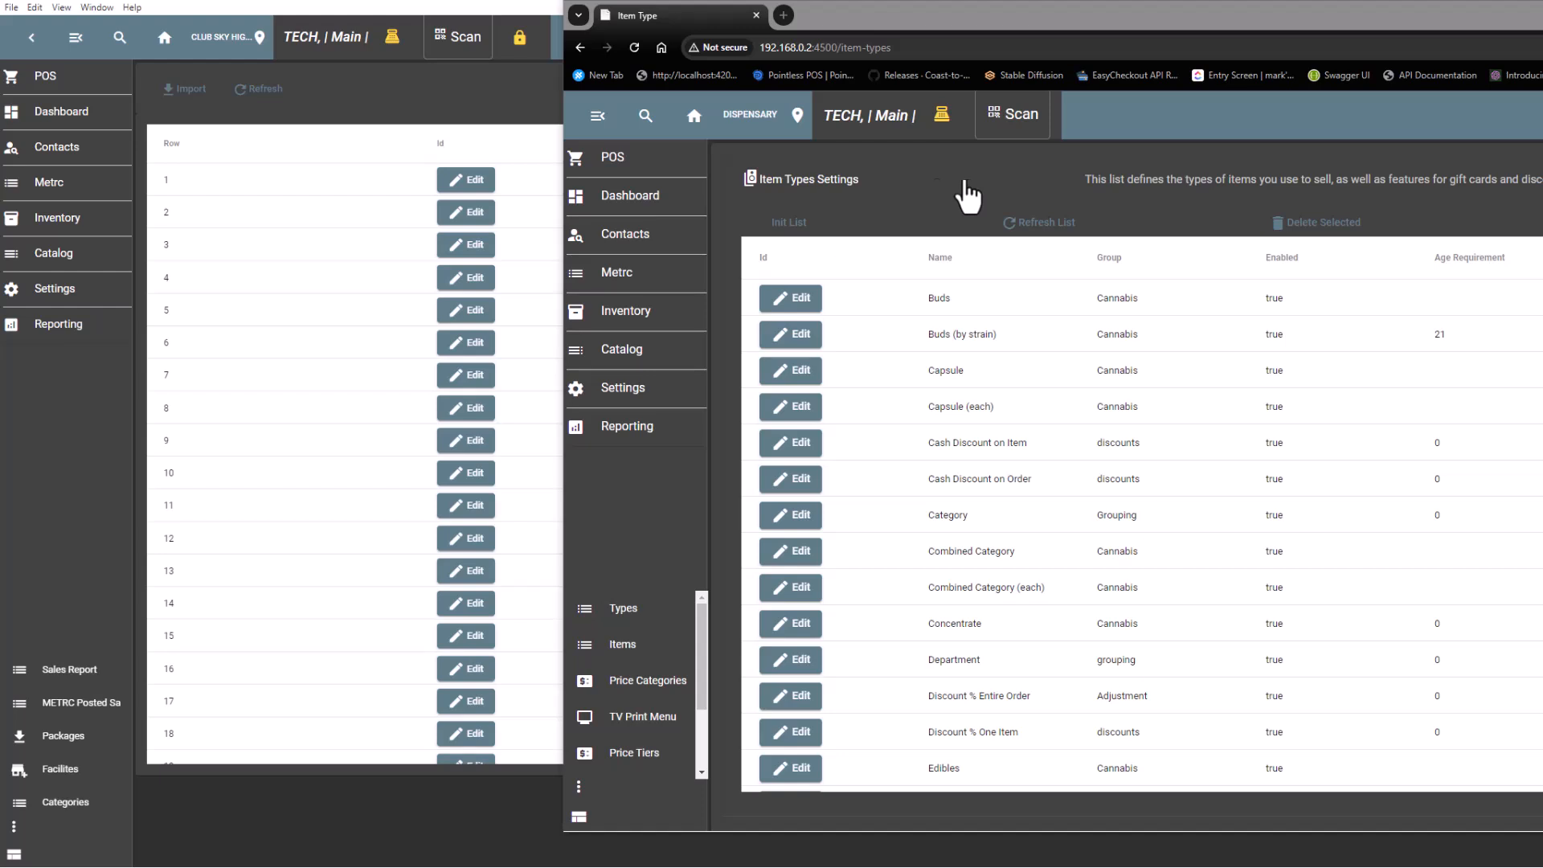
{"action": "left_click", "coordinate": [533, 111]}
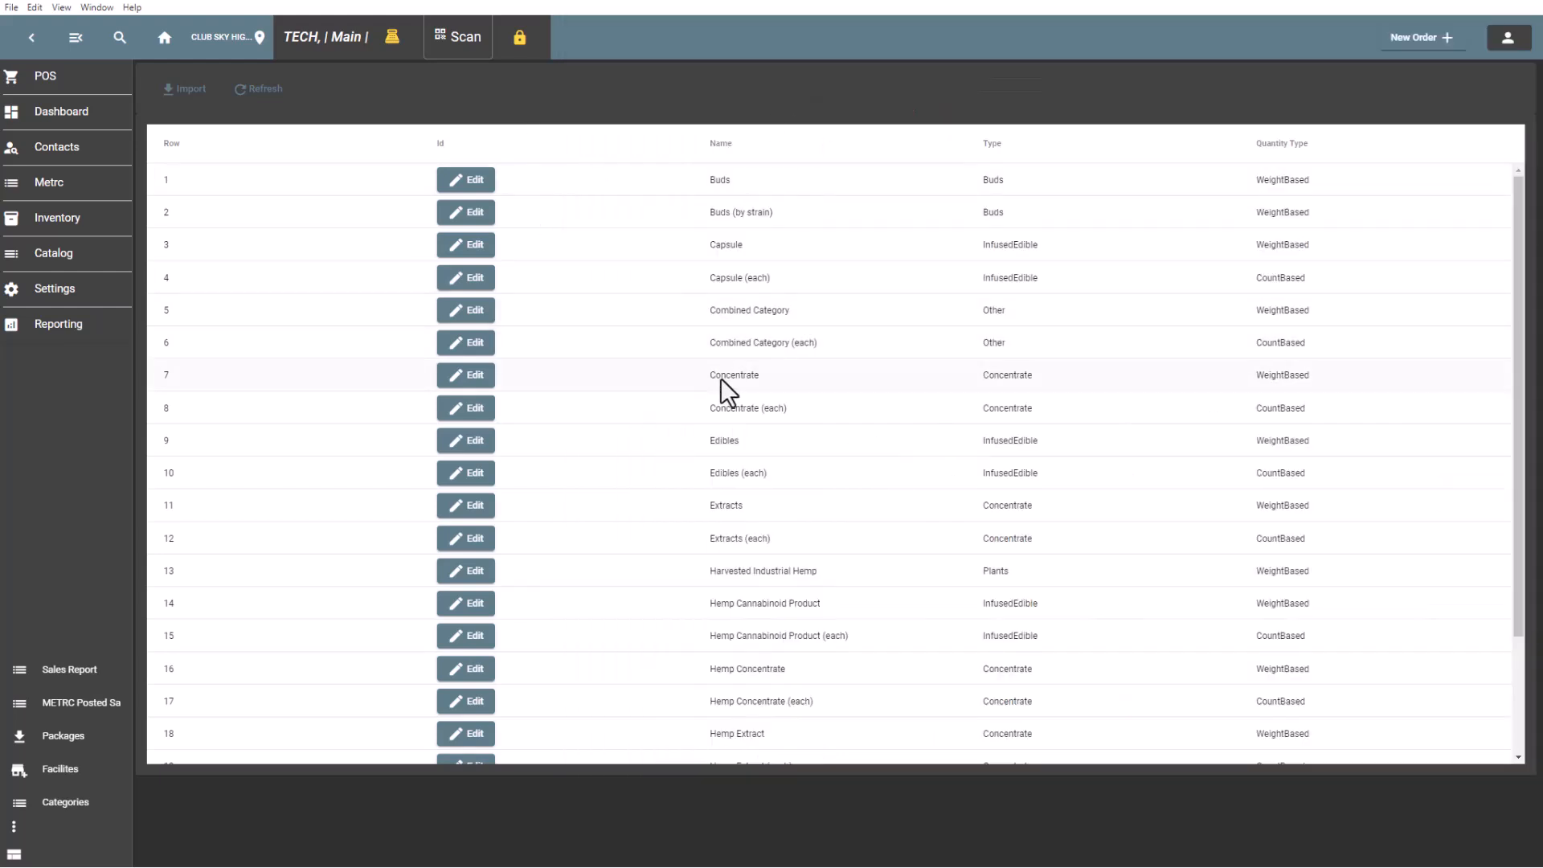
{"action": "key", "text": "alt+Tab"}
{"action": "left_click_drag", "start_coordinate": [1143, 25], "coordinate": [690, 50]}
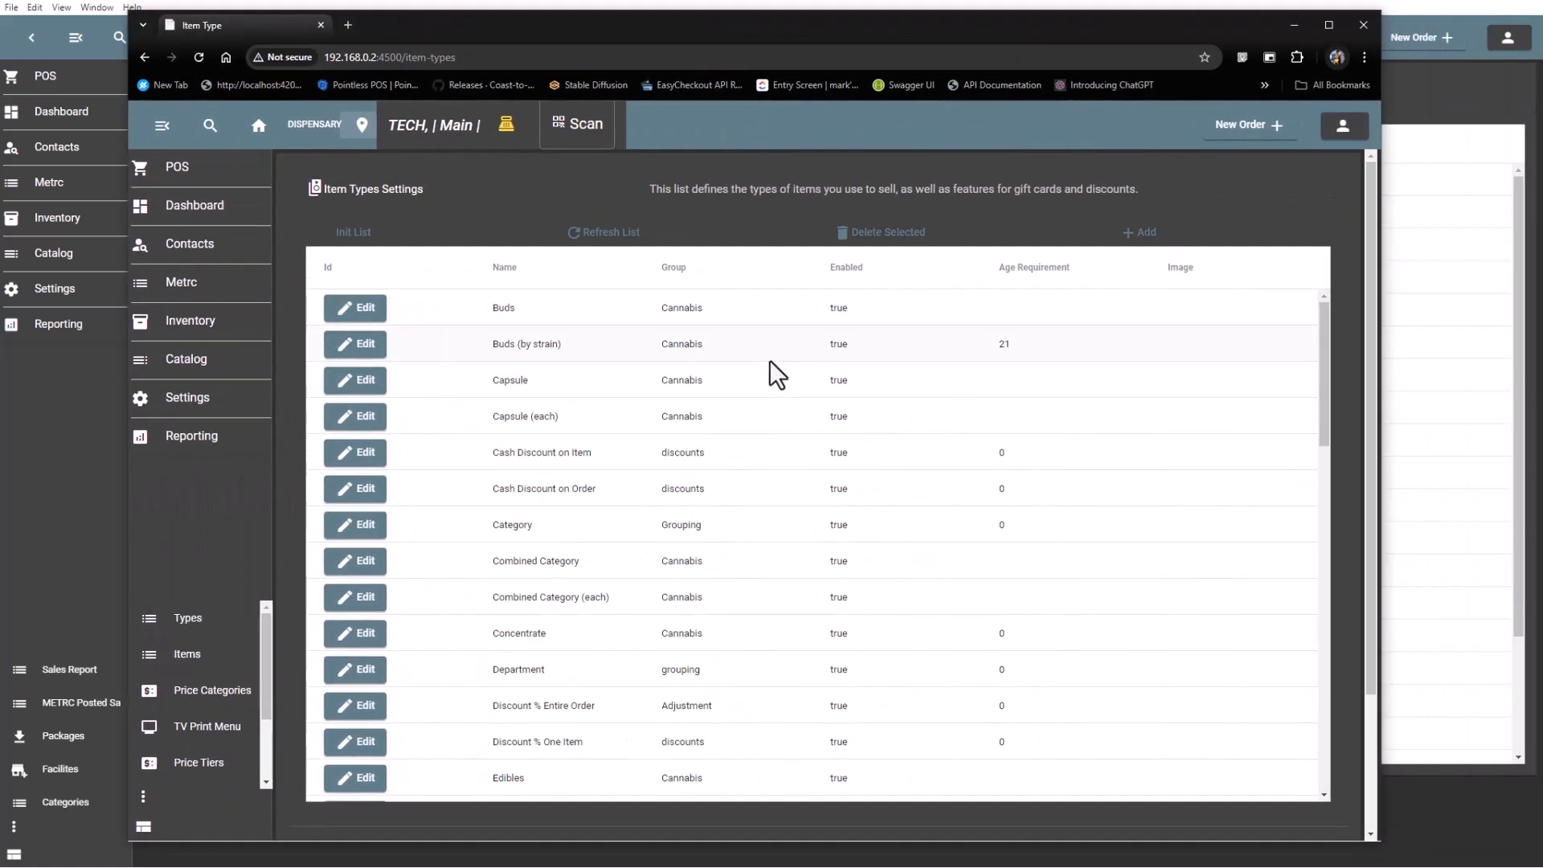
{"action": "key", "text": "ctrl+equal"}
{"action": "key", "text": "ctrl+equal"}
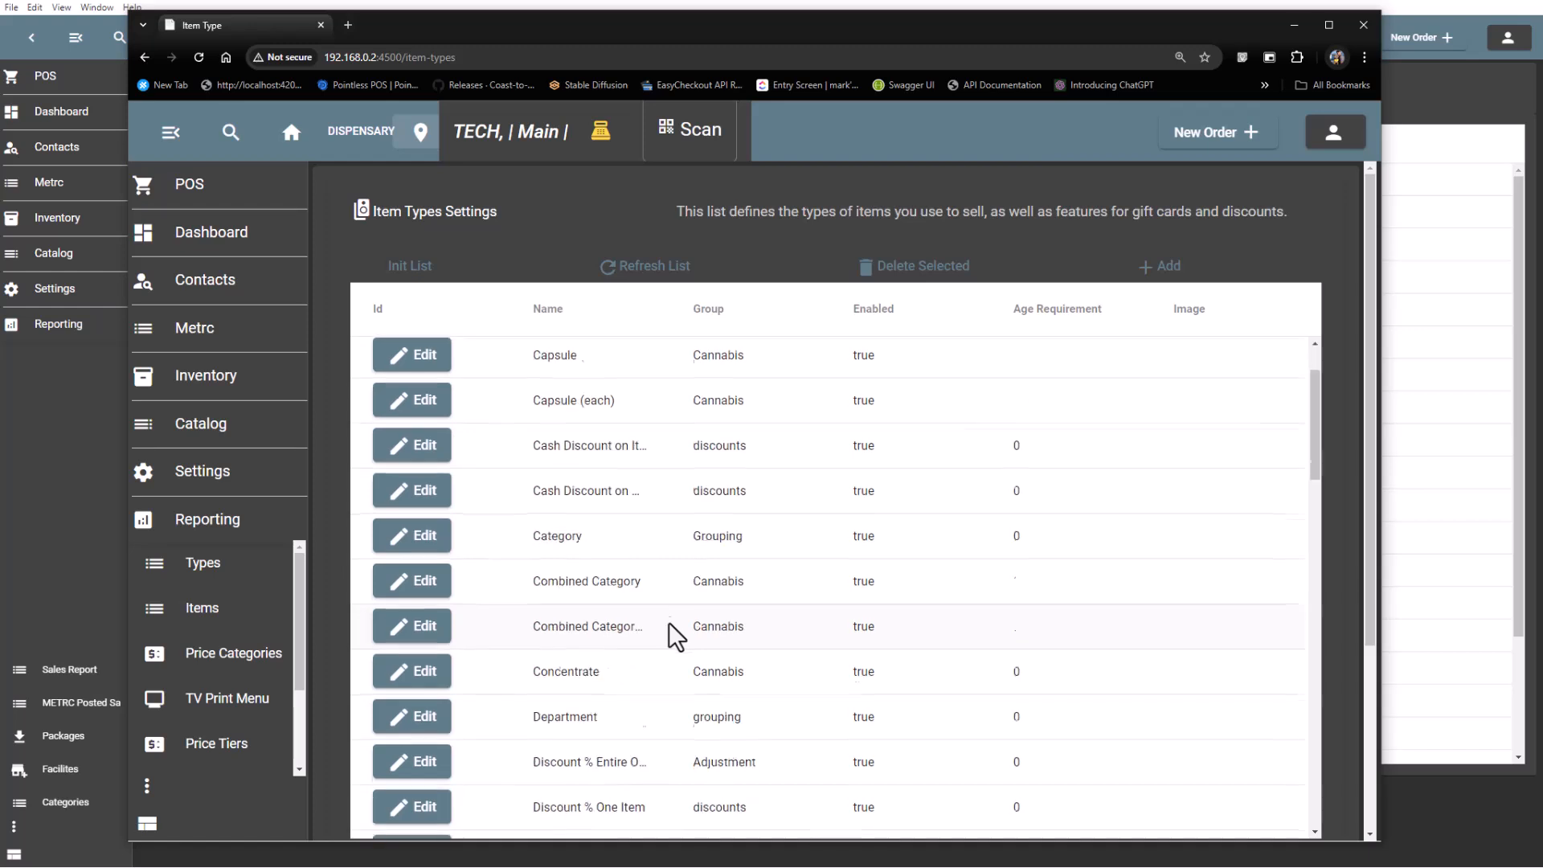
{"action": "scroll", "coordinate": [669, 627], "scroll_direction": "down", "scroll_amount": 2}
{"action": "scroll", "coordinate": [675, 636], "scroll_direction": "down", "scroll_amount": 4}
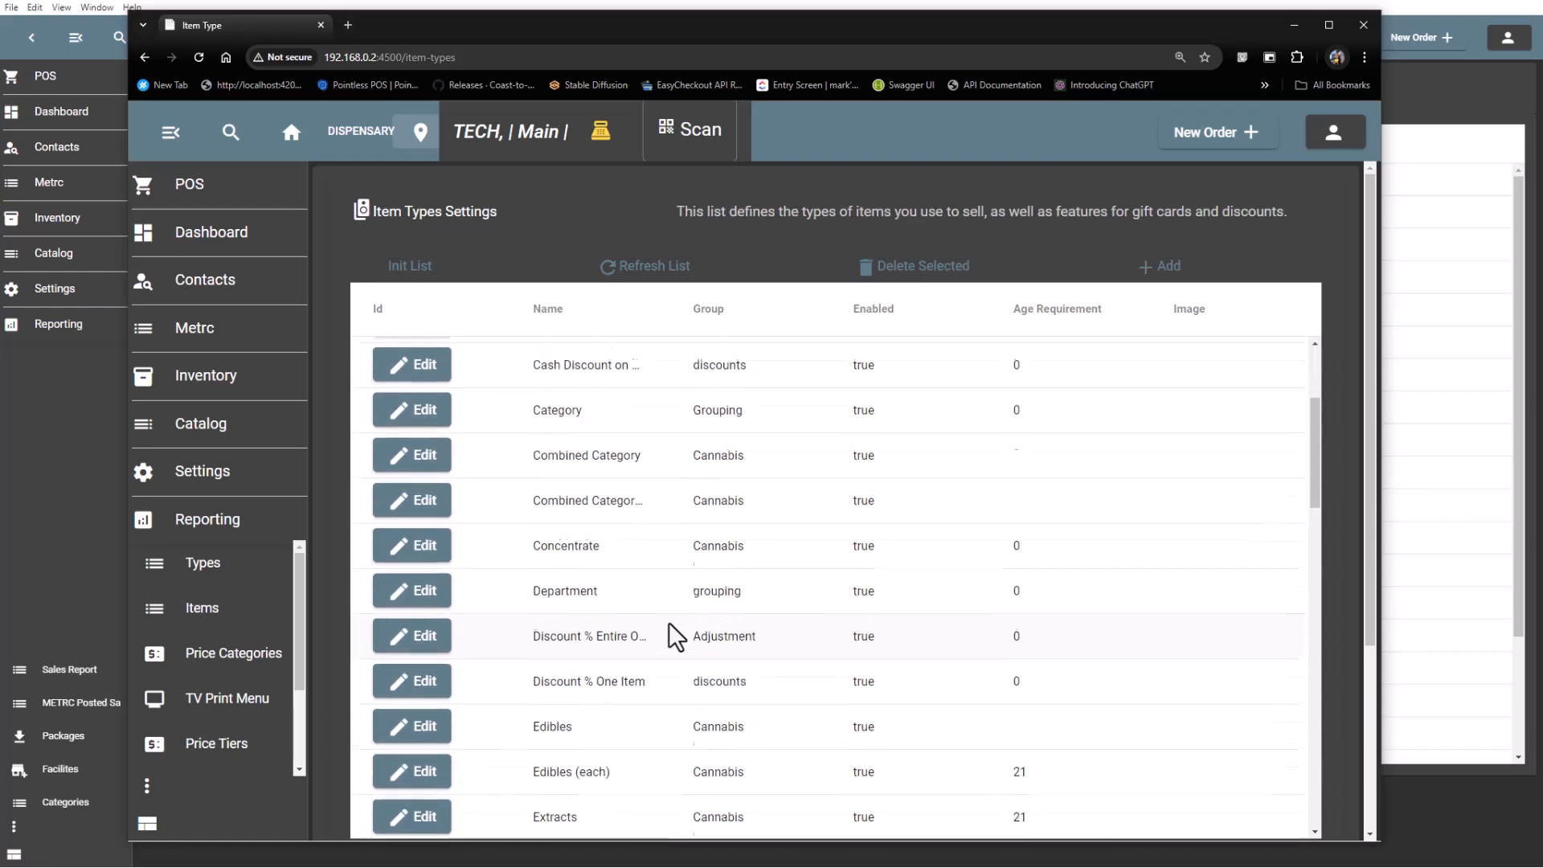
{"action": "scroll", "coordinate": [655, 635], "scroll_direction": "down", "scroll_amount": 6}
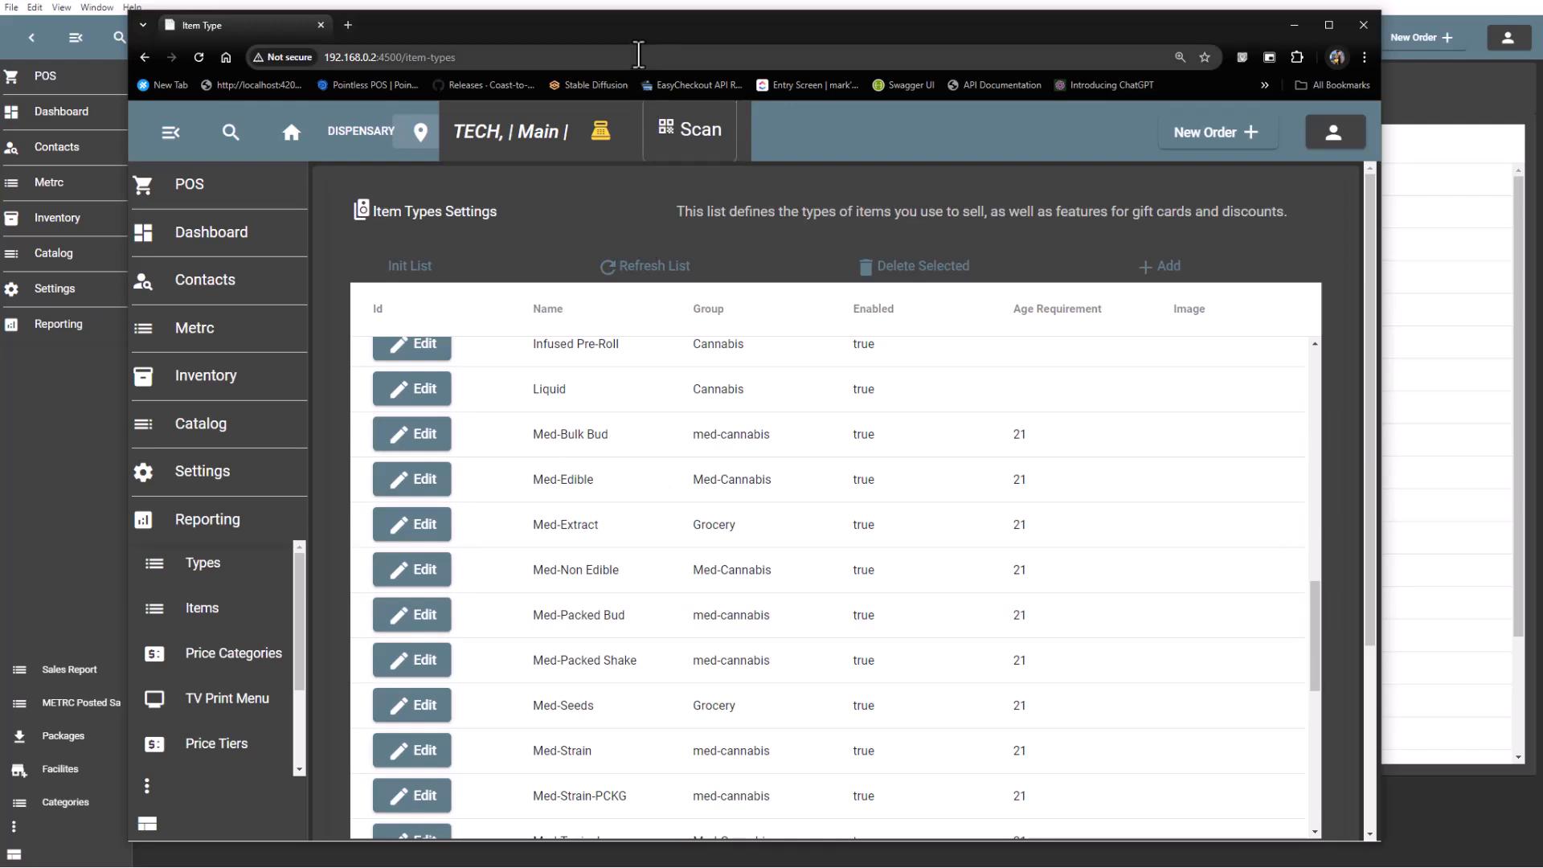
- Switch to the METRC categories window, open the Infused Pre-Roll category and copy its name
{"action": "left_click_drag", "start_coordinate": [651, 36], "coordinate": [861, 34]}
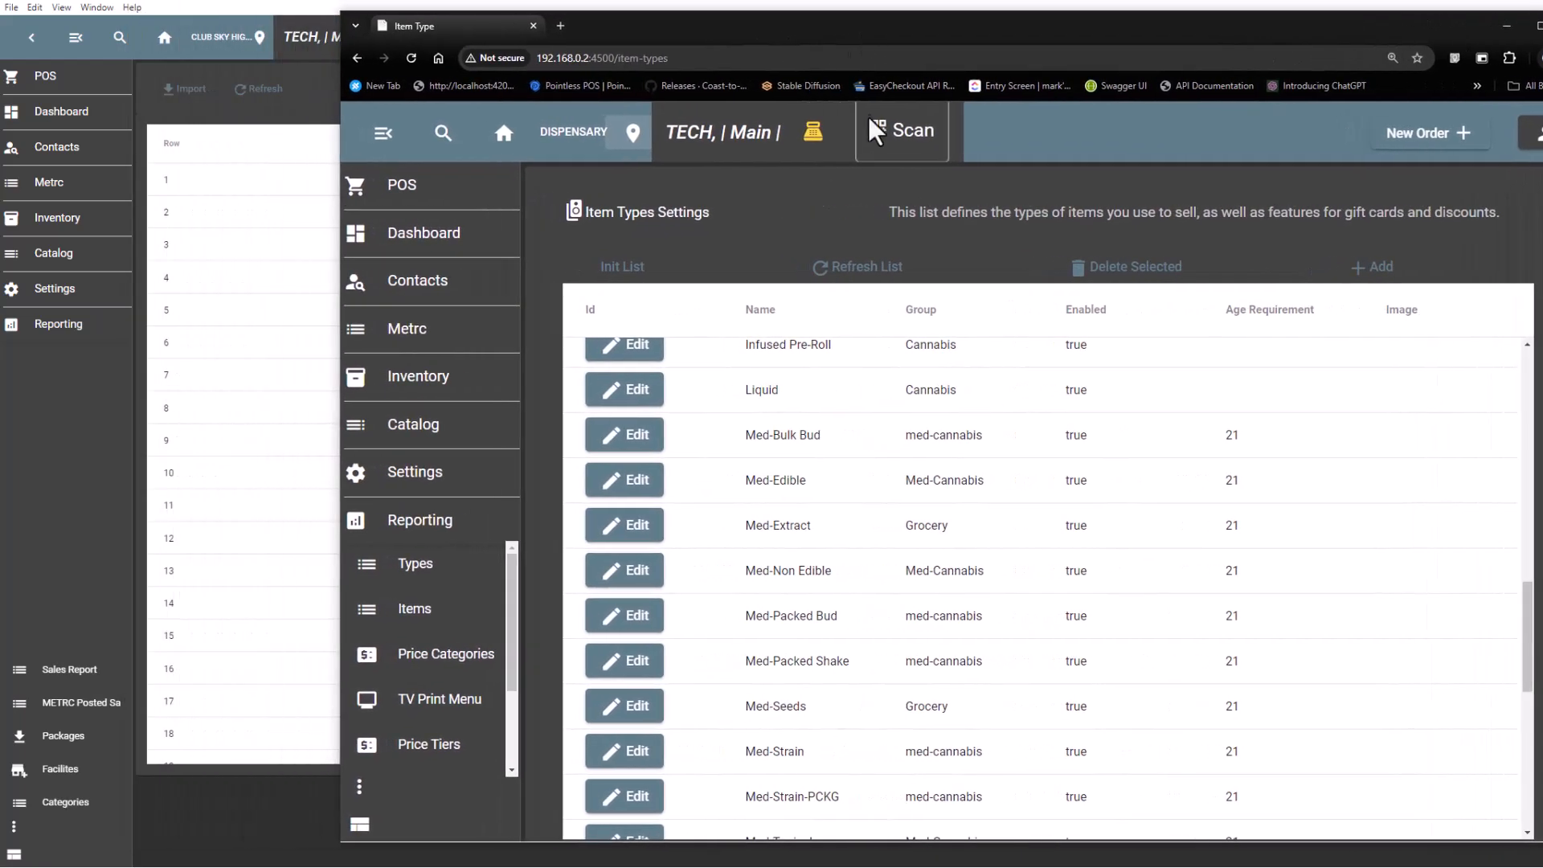
{"action": "left_click_drag", "start_coordinate": [672, 35], "coordinate": [1139, 32]}
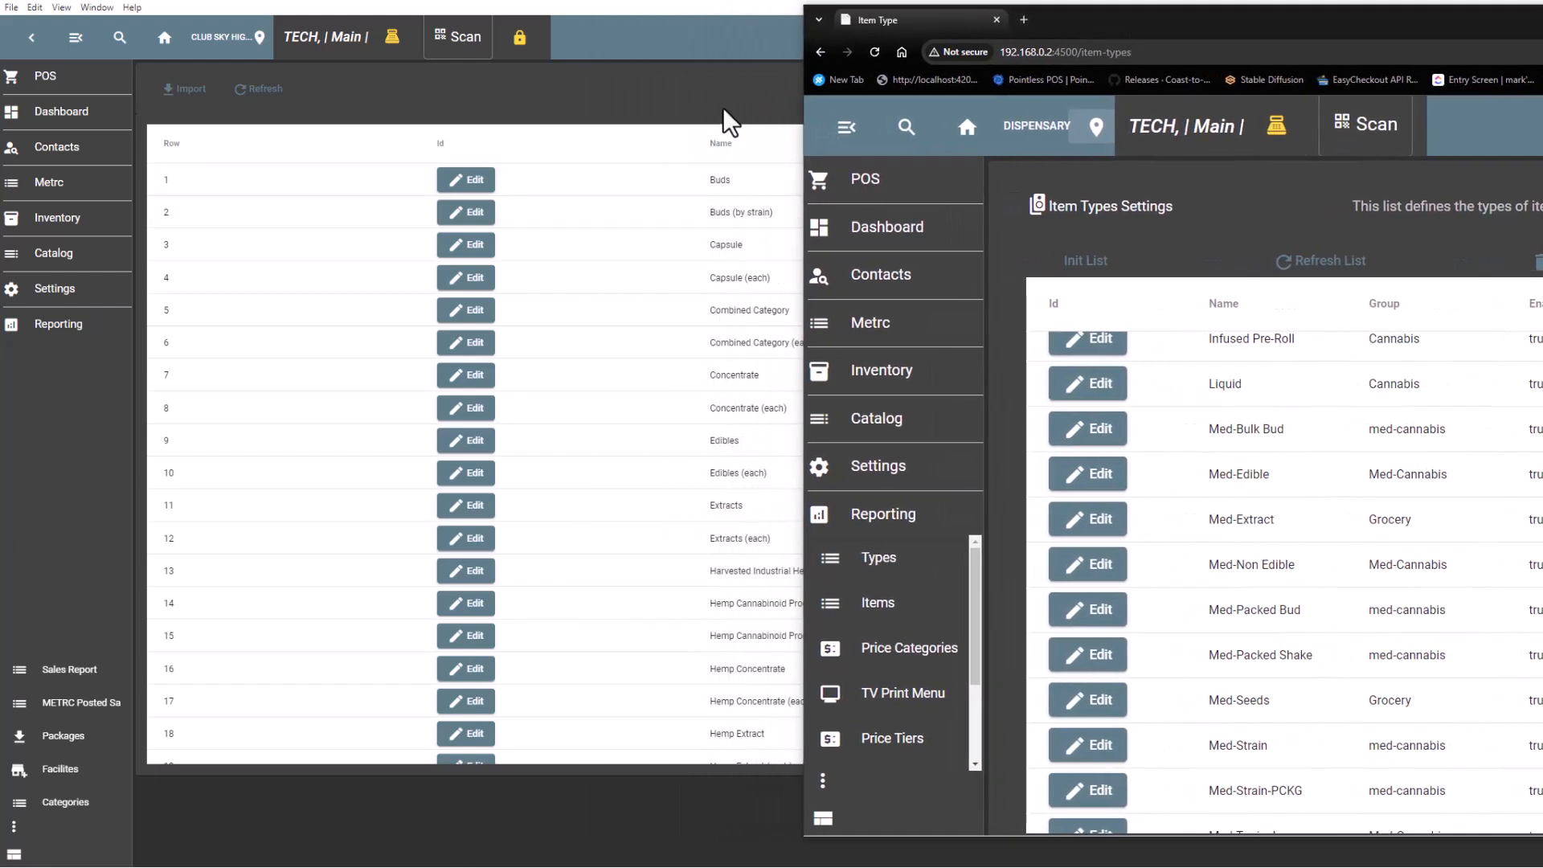
{"action": "left_click_drag", "start_coordinate": [1208, 36], "coordinate": [1231, 30]}
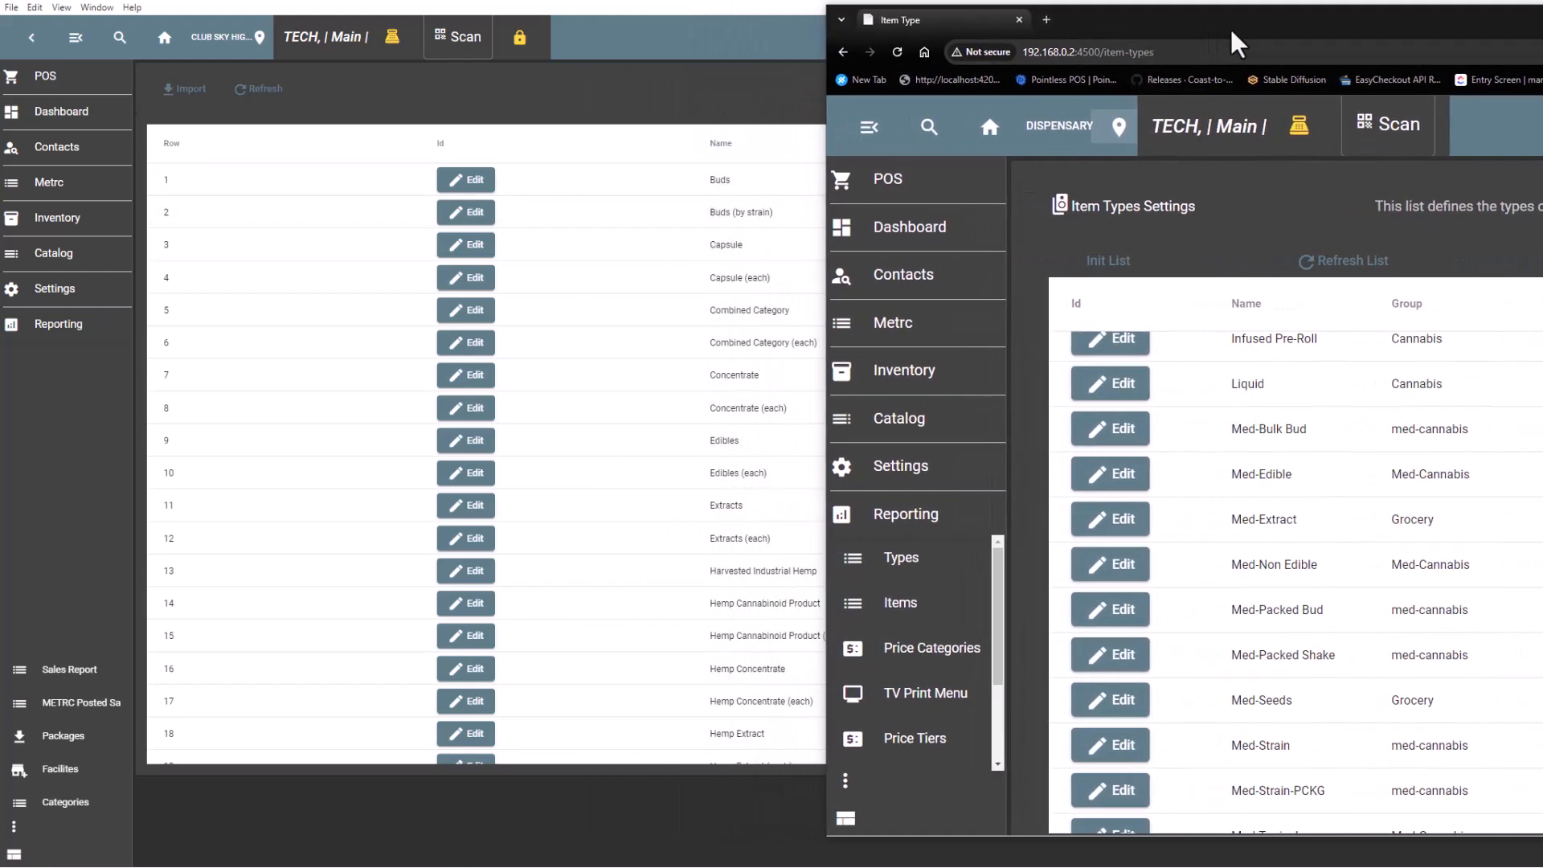
{"action": "left_click", "coordinate": [640, 675]}
{"action": "scroll", "coordinate": [699, 517], "scroll_direction": "down", "scroll_amount": 2}
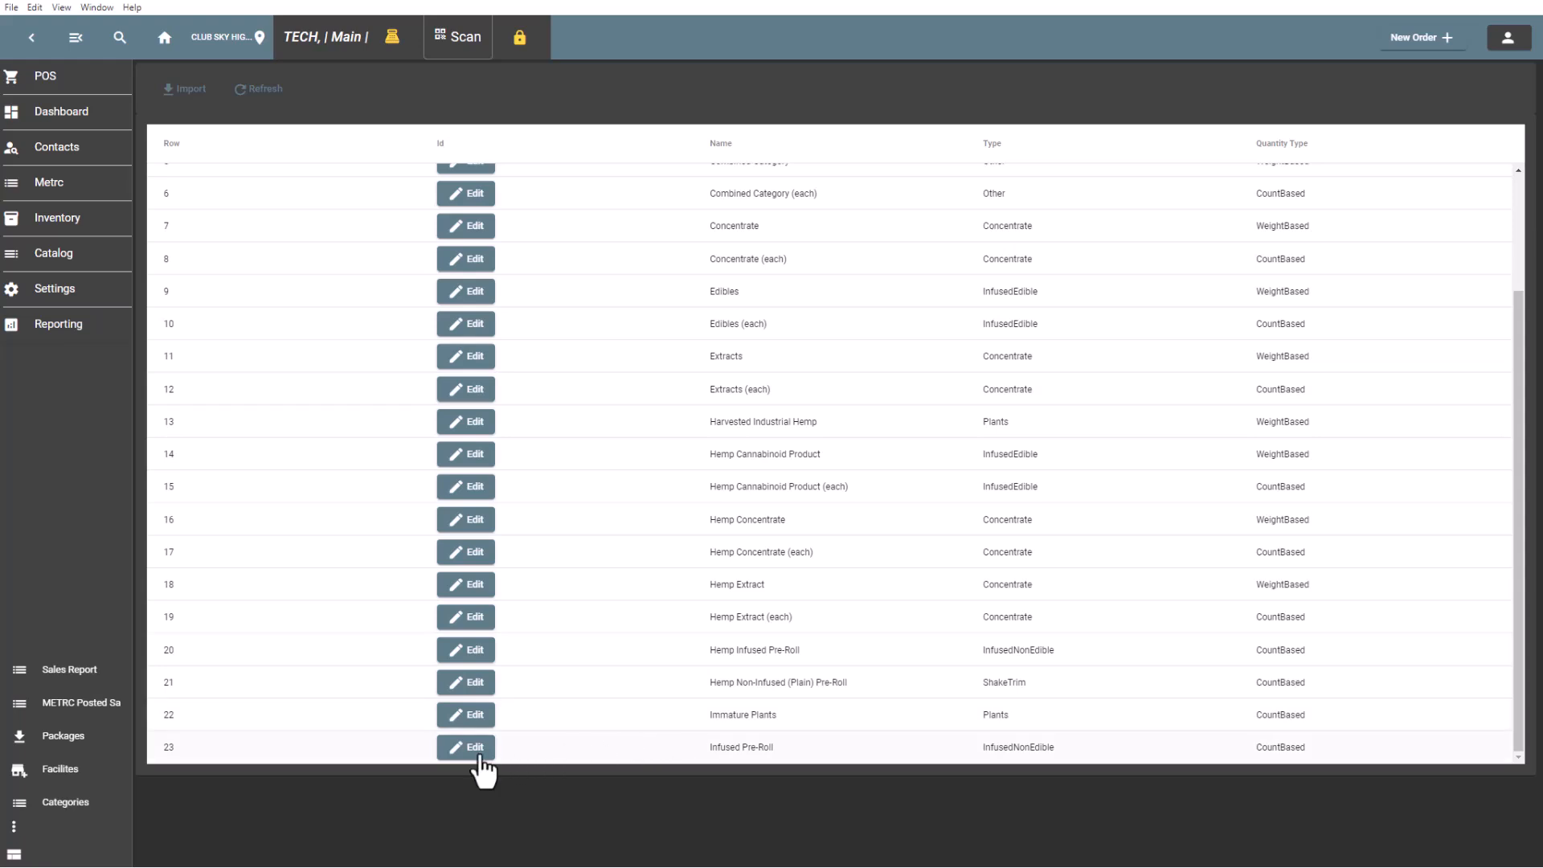
{"action": "left_click", "coordinate": [470, 752]}
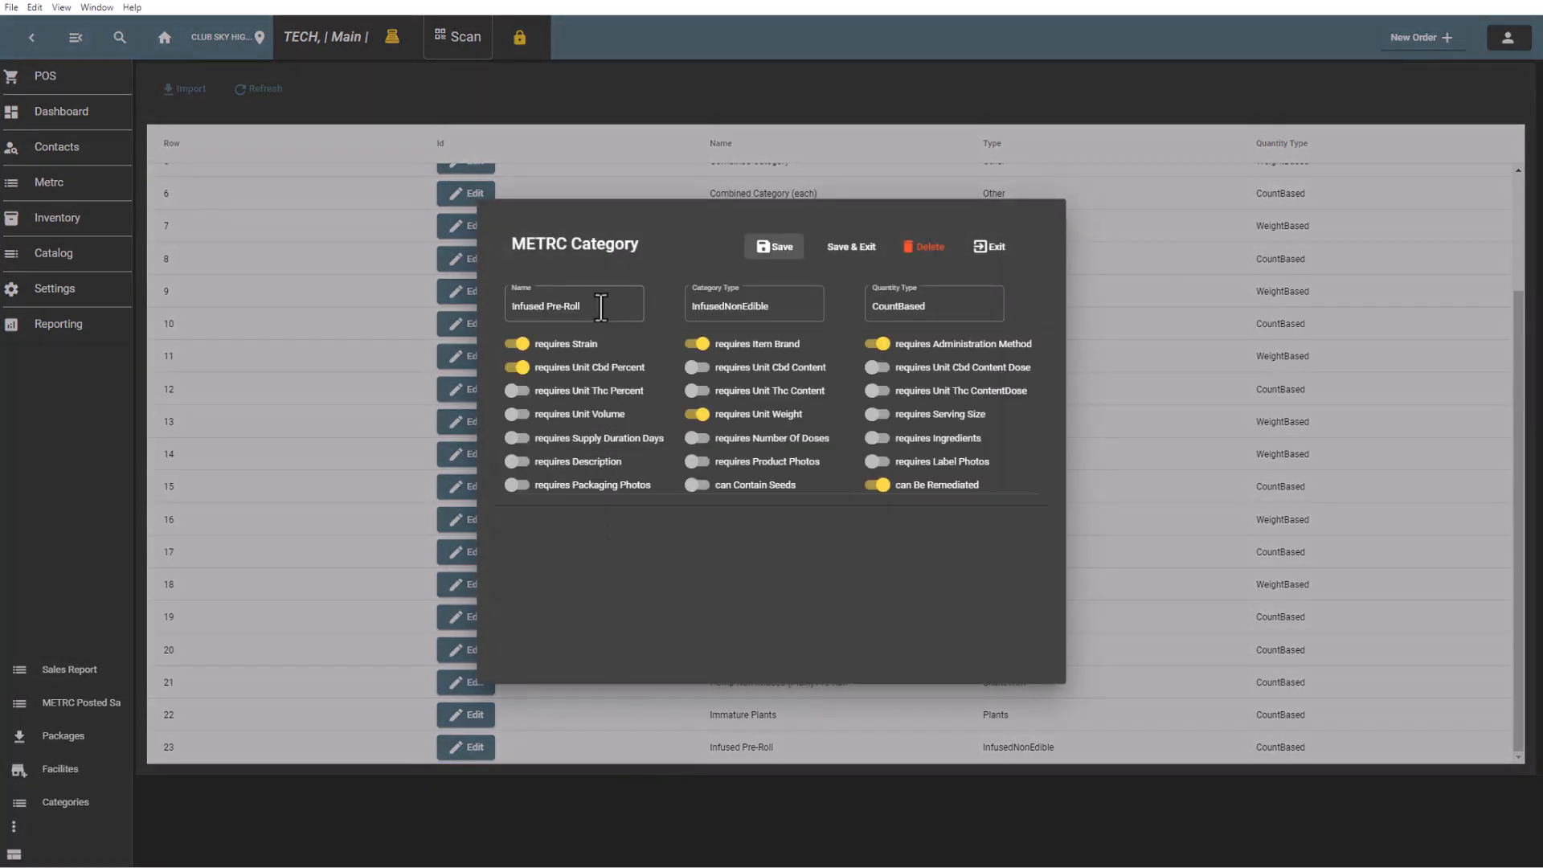
{"action": "left_click", "coordinate": [612, 312]}
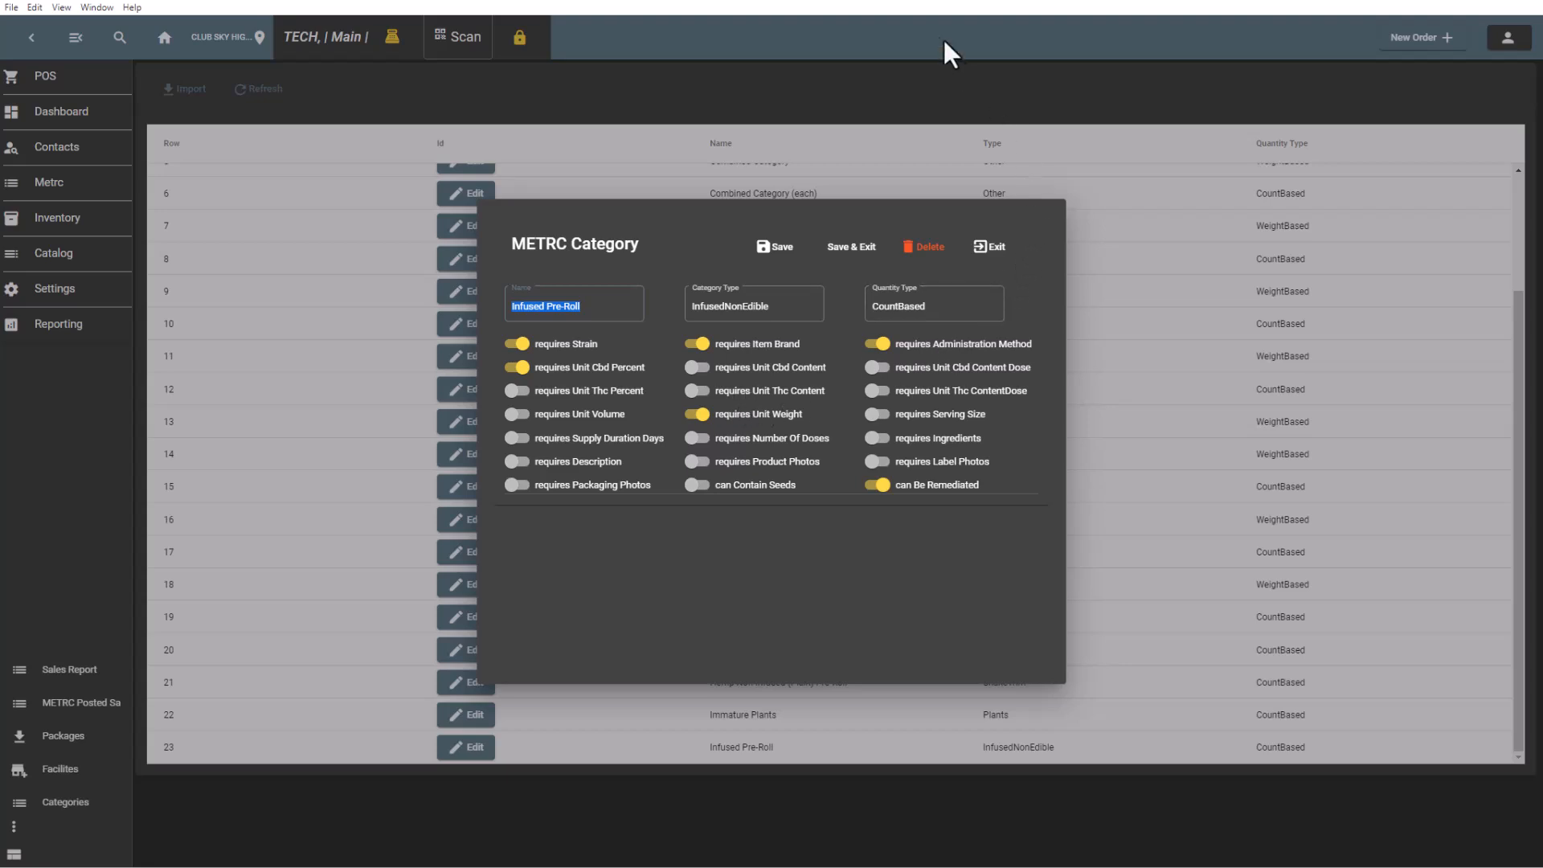
- Switch back to the browser, add an item type named Infused Pre-Roll and enable it
{"action": "key", "text": "alt+Tab"}
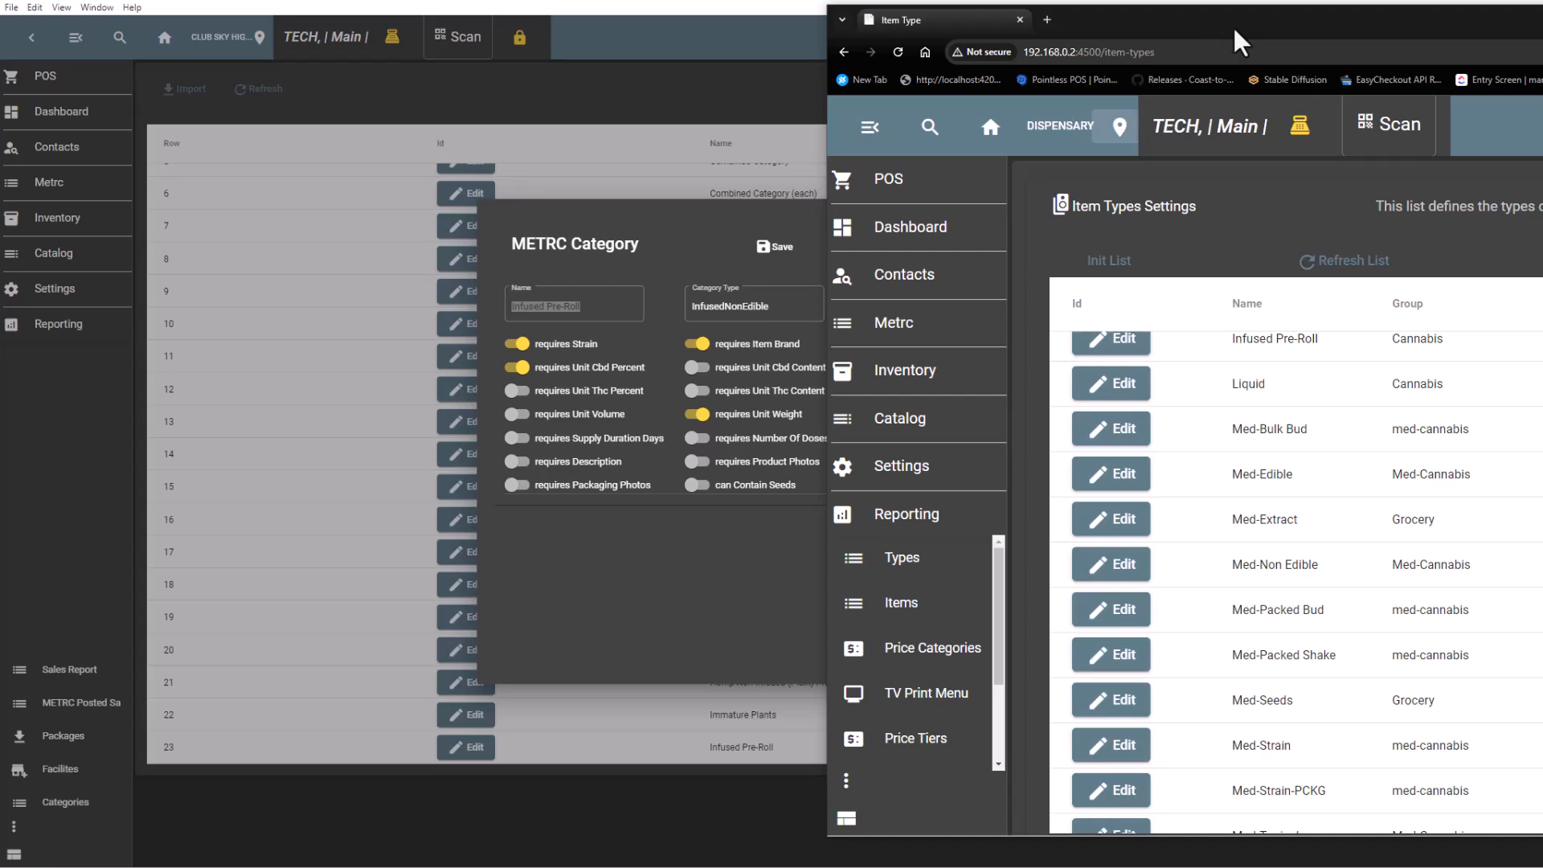
{"action": "left_click_drag", "start_coordinate": [1233, 41], "coordinate": [565, 36]}
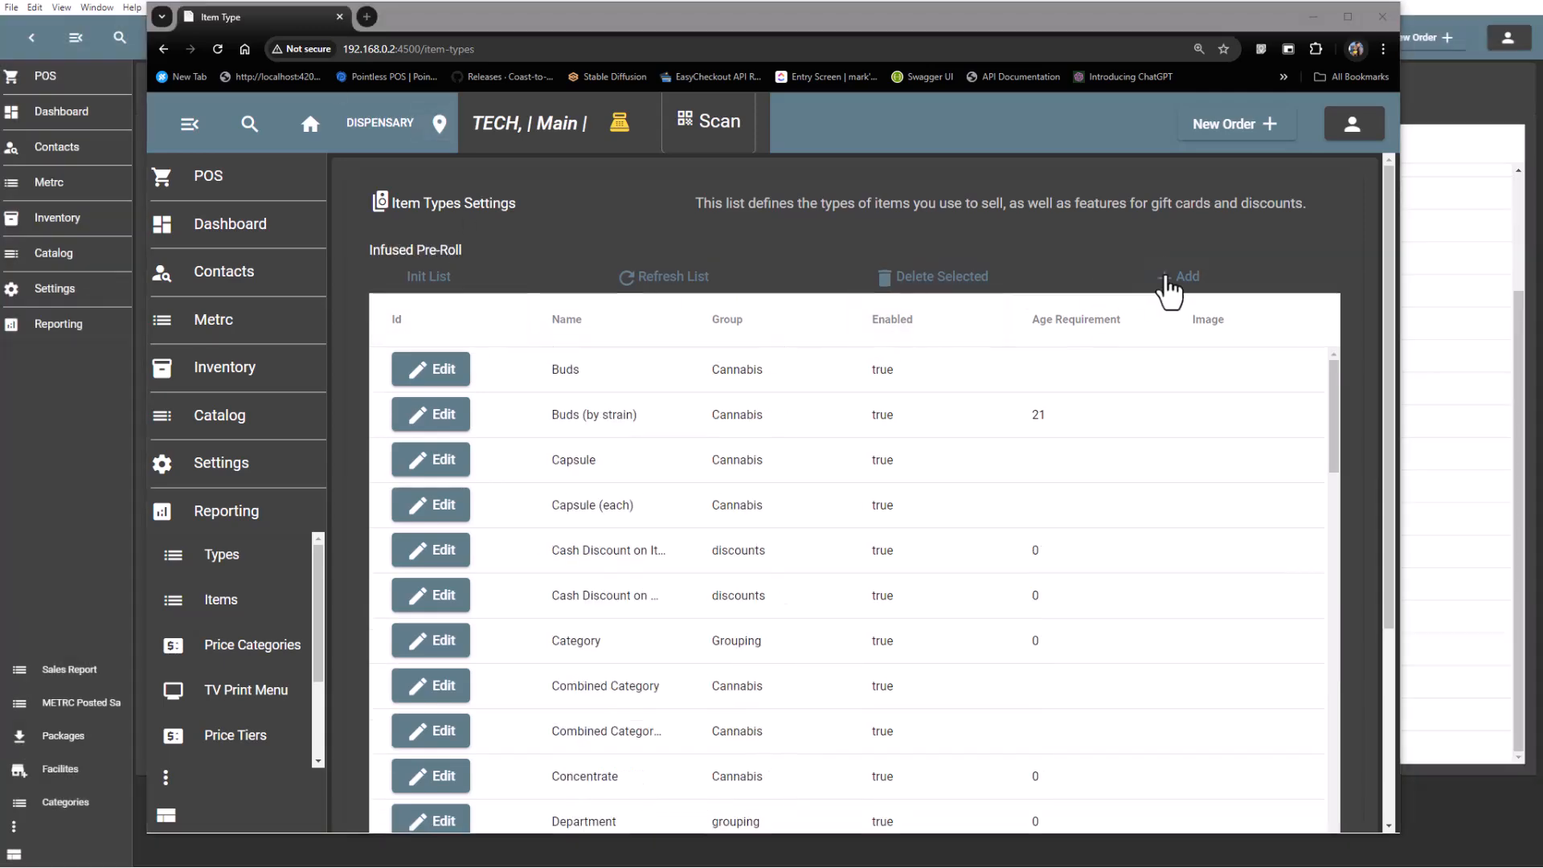
{"action": "left_click", "coordinate": [1166, 277]}
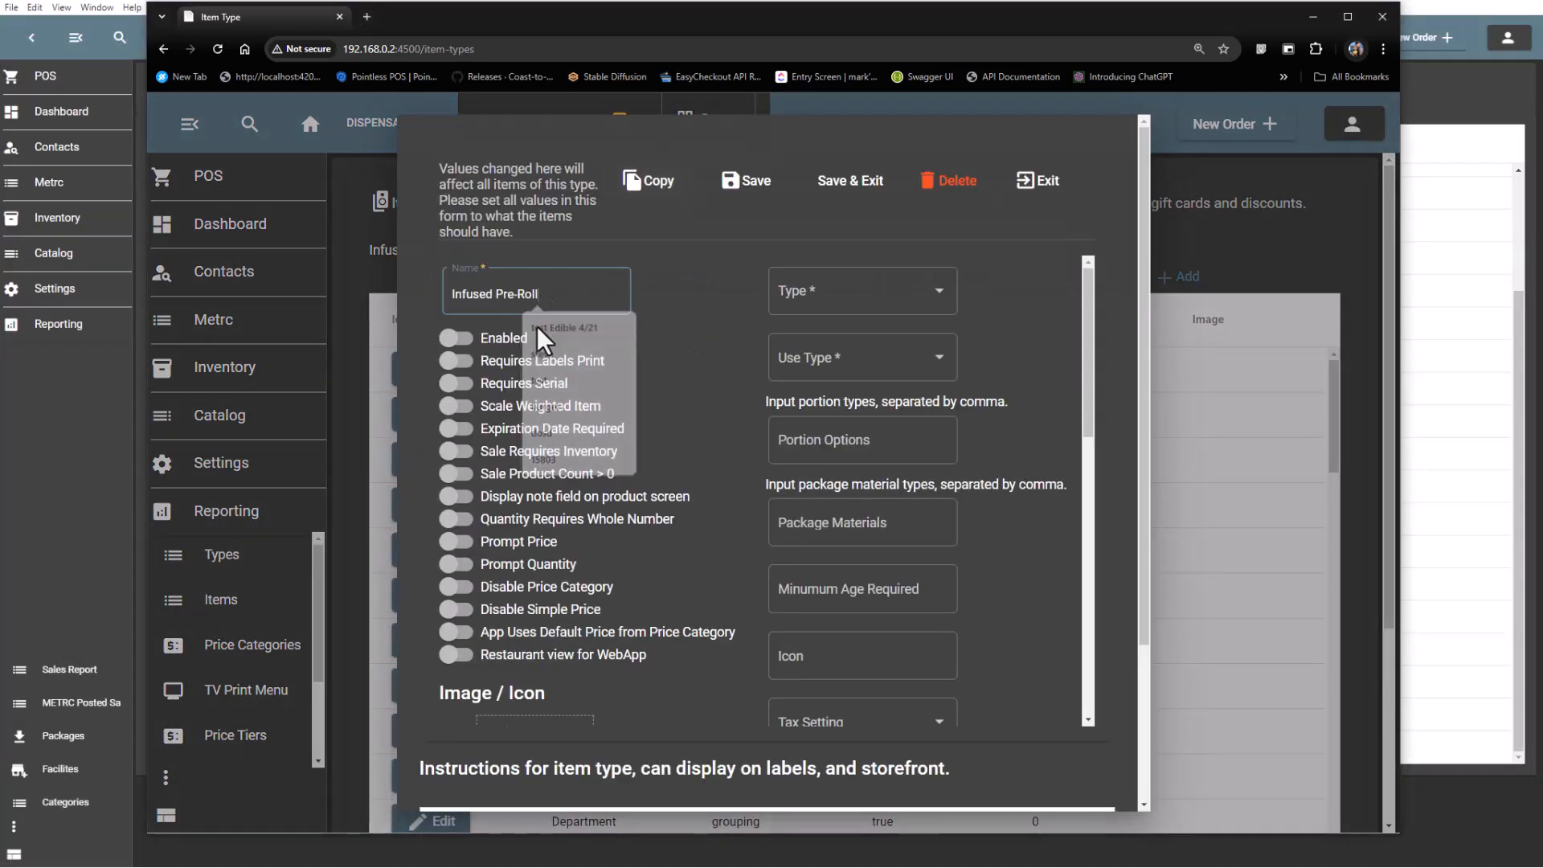
{"action": "left_click", "coordinate": [515, 341]}
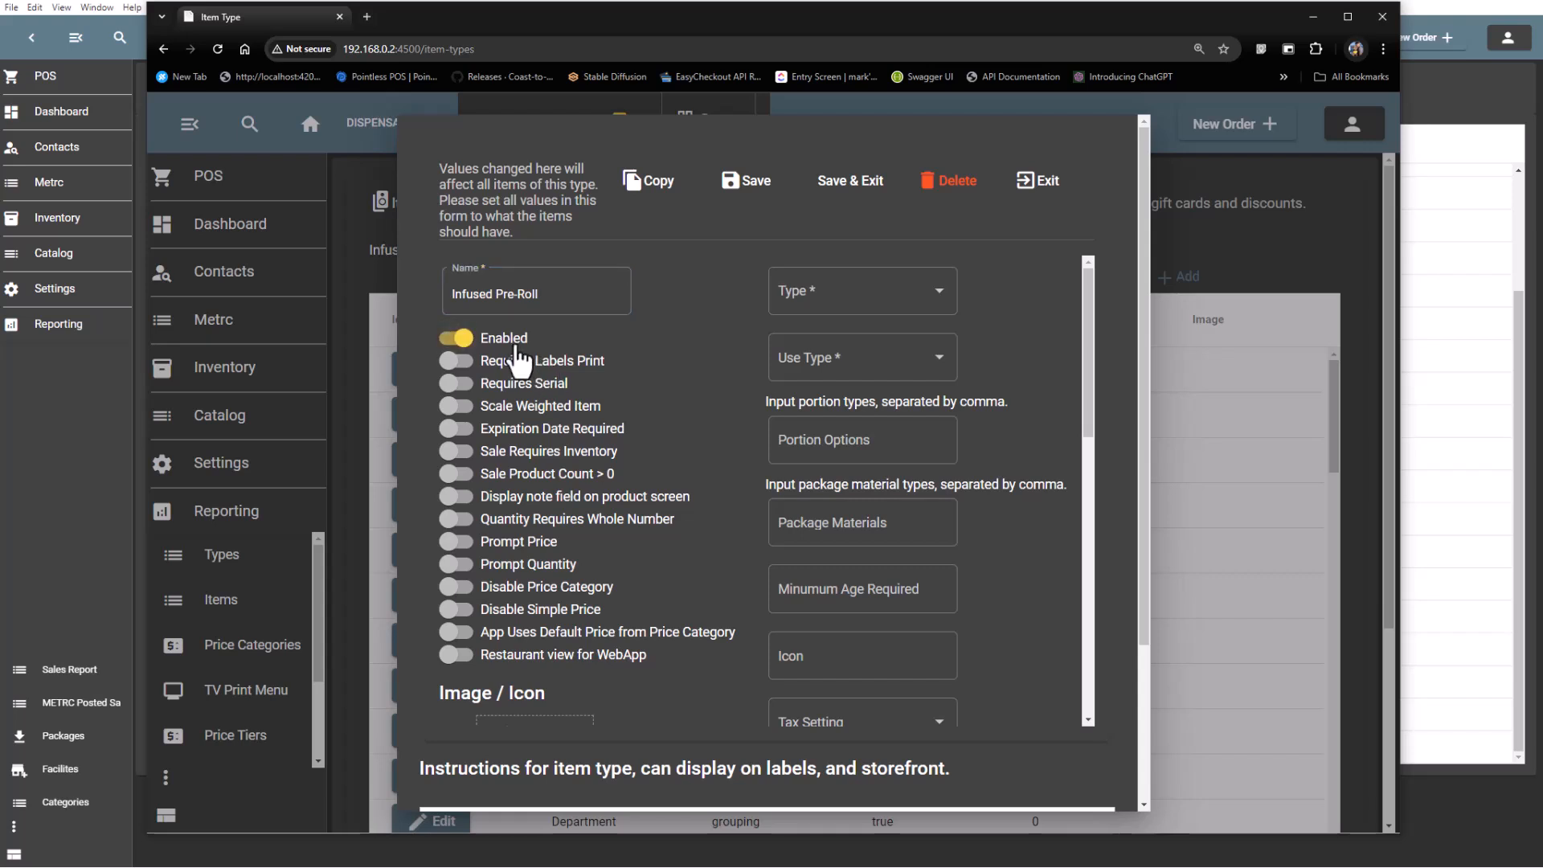
- Set the item type's Type to Cannabis and Use Type to product, and save it
{"action": "left_click", "coordinate": [844, 299]}
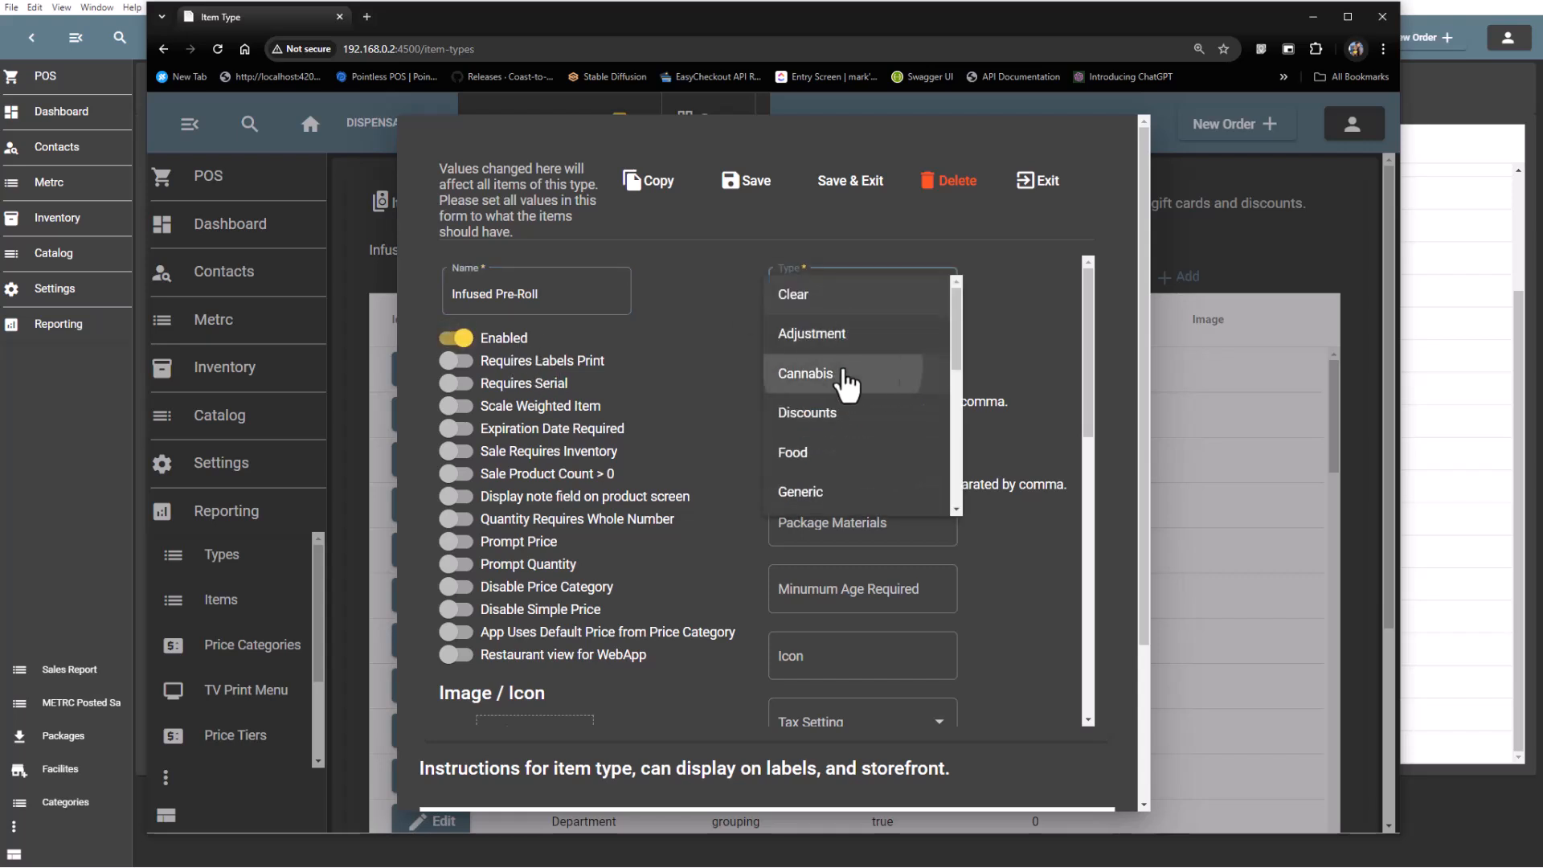
{"action": "left_click", "coordinate": [844, 374]}
{"action": "left_click", "coordinate": [846, 378]}
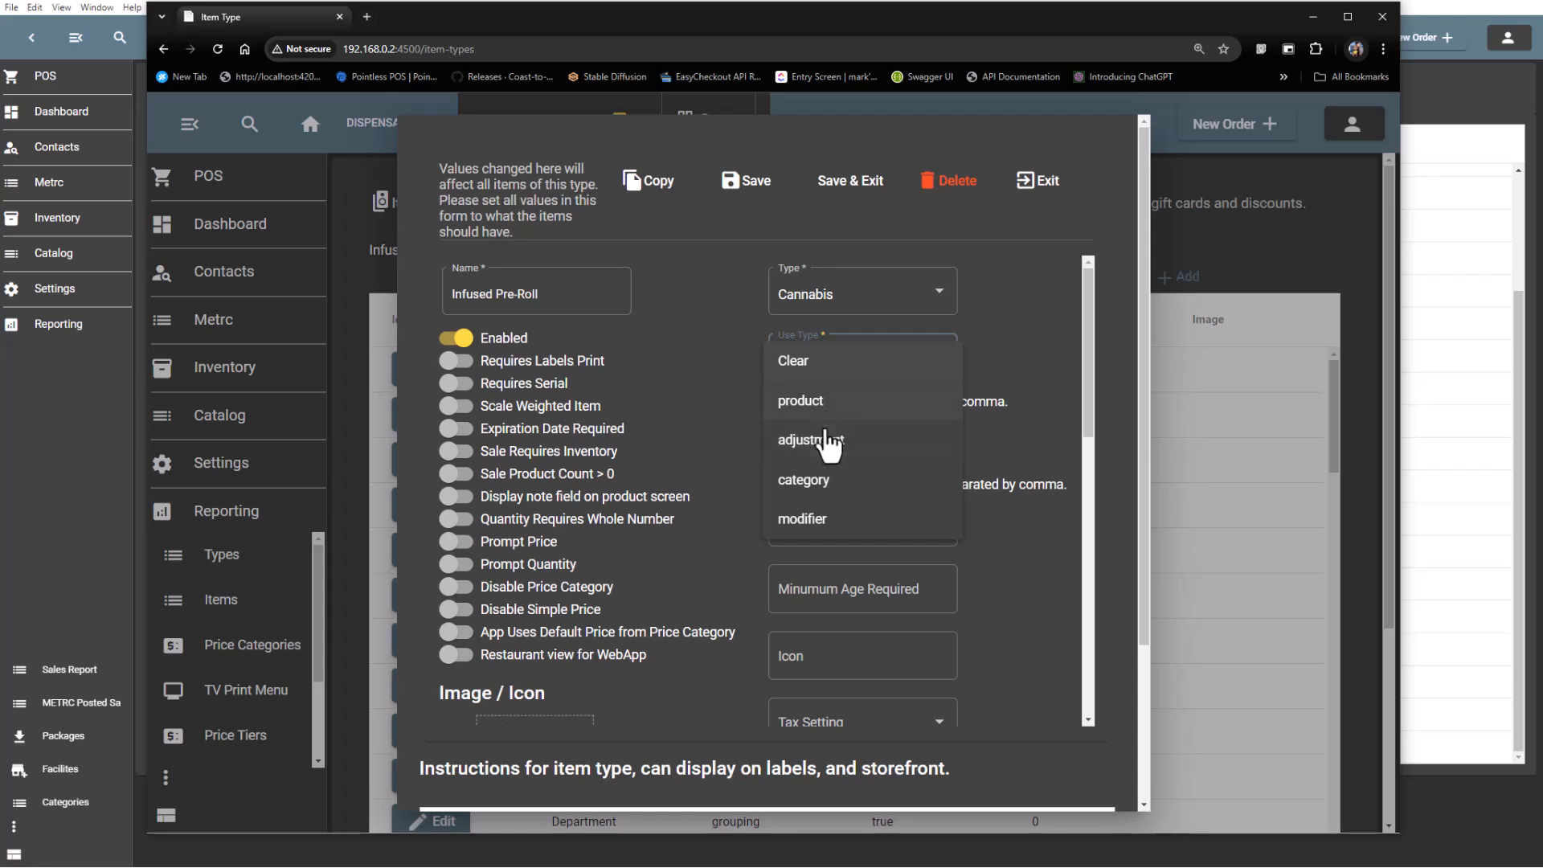
{"action": "left_click", "coordinate": [820, 402]}
{"action": "left_click", "coordinate": [747, 182]}
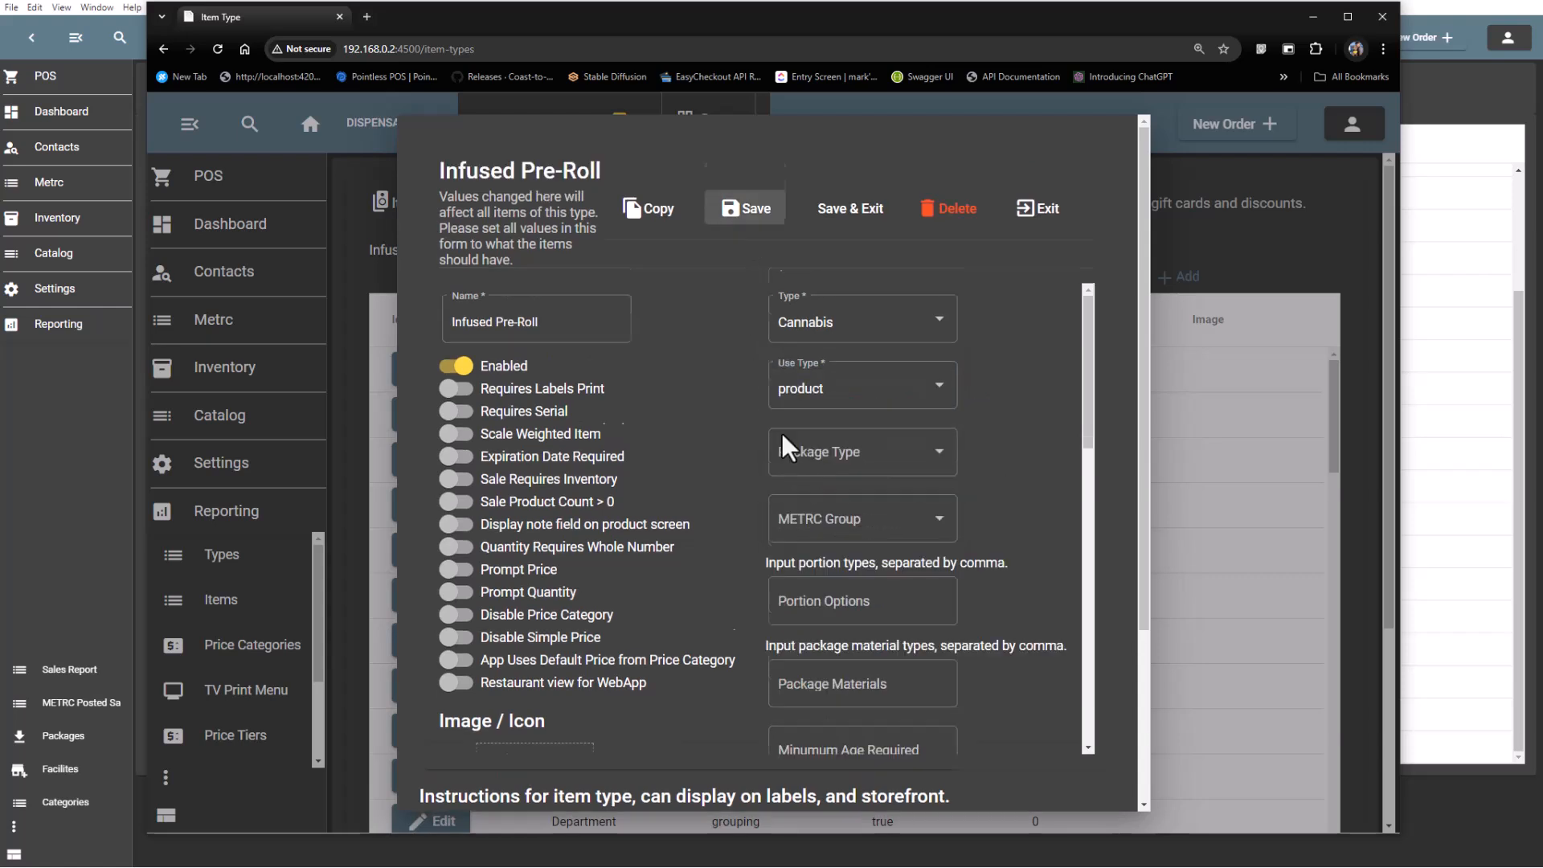
- Set the Infused Pre-Roll item type's Package Type to Combined Category
{"action": "left_click", "coordinate": [920, 452]}
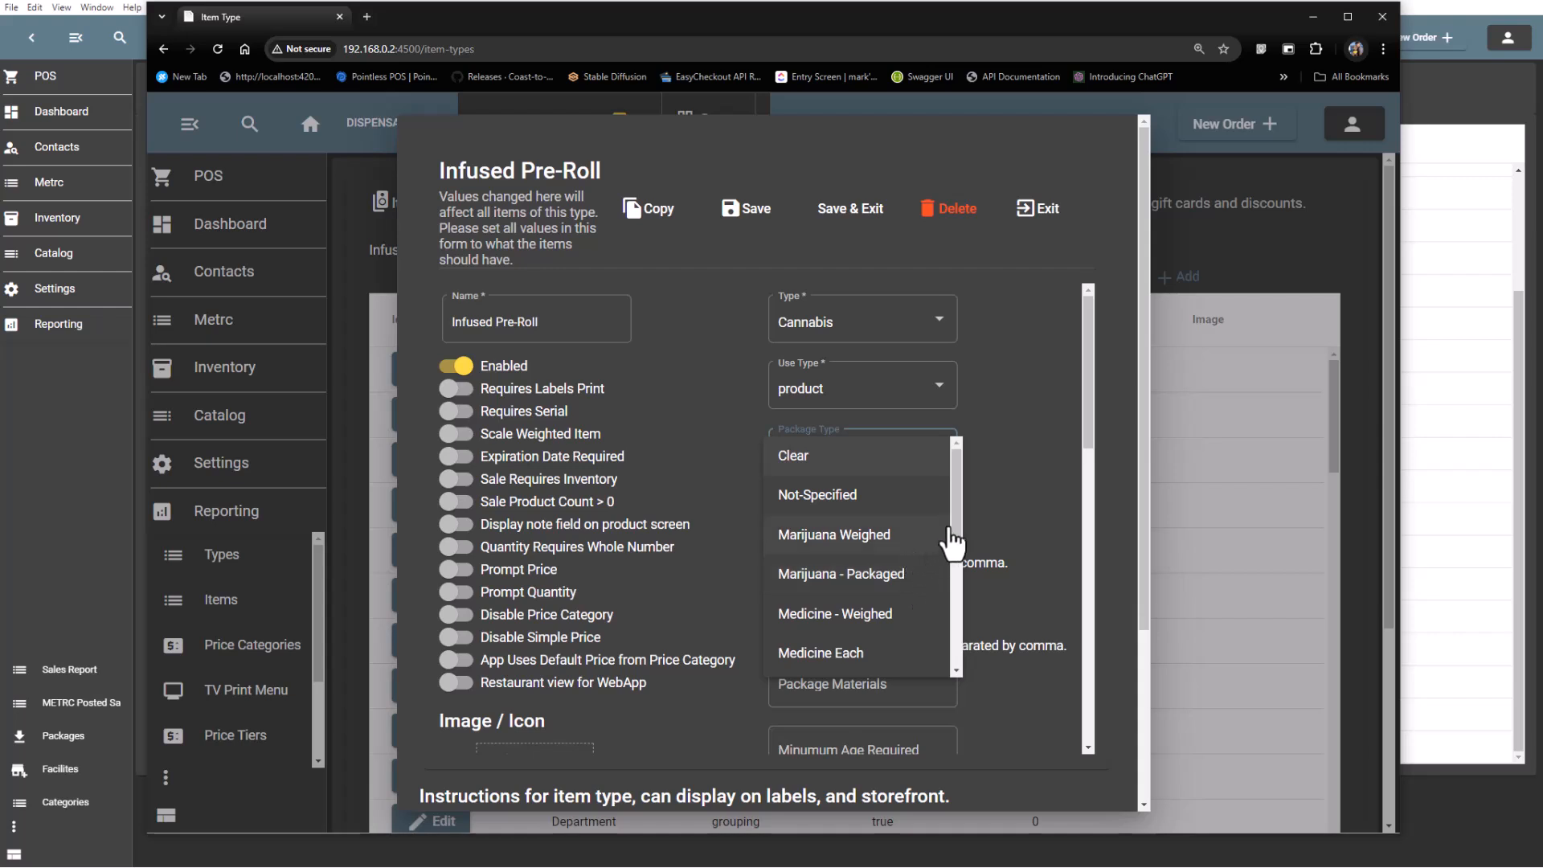
{"action": "left_click_drag", "start_coordinate": [959, 527], "coordinate": [957, 654]}
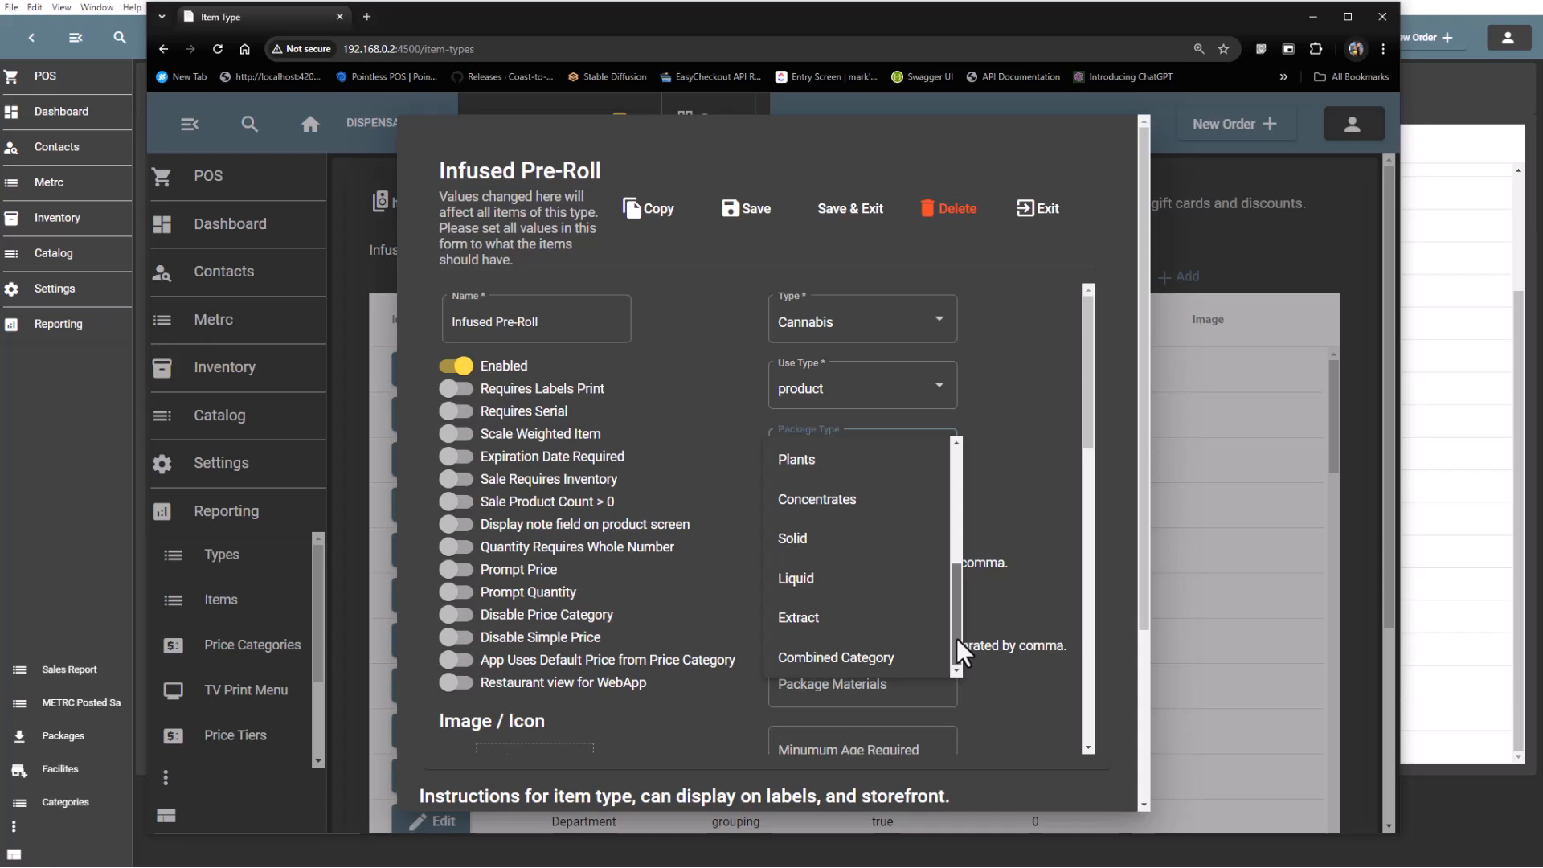
{"action": "left_click", "coordinate": [920, 679]}
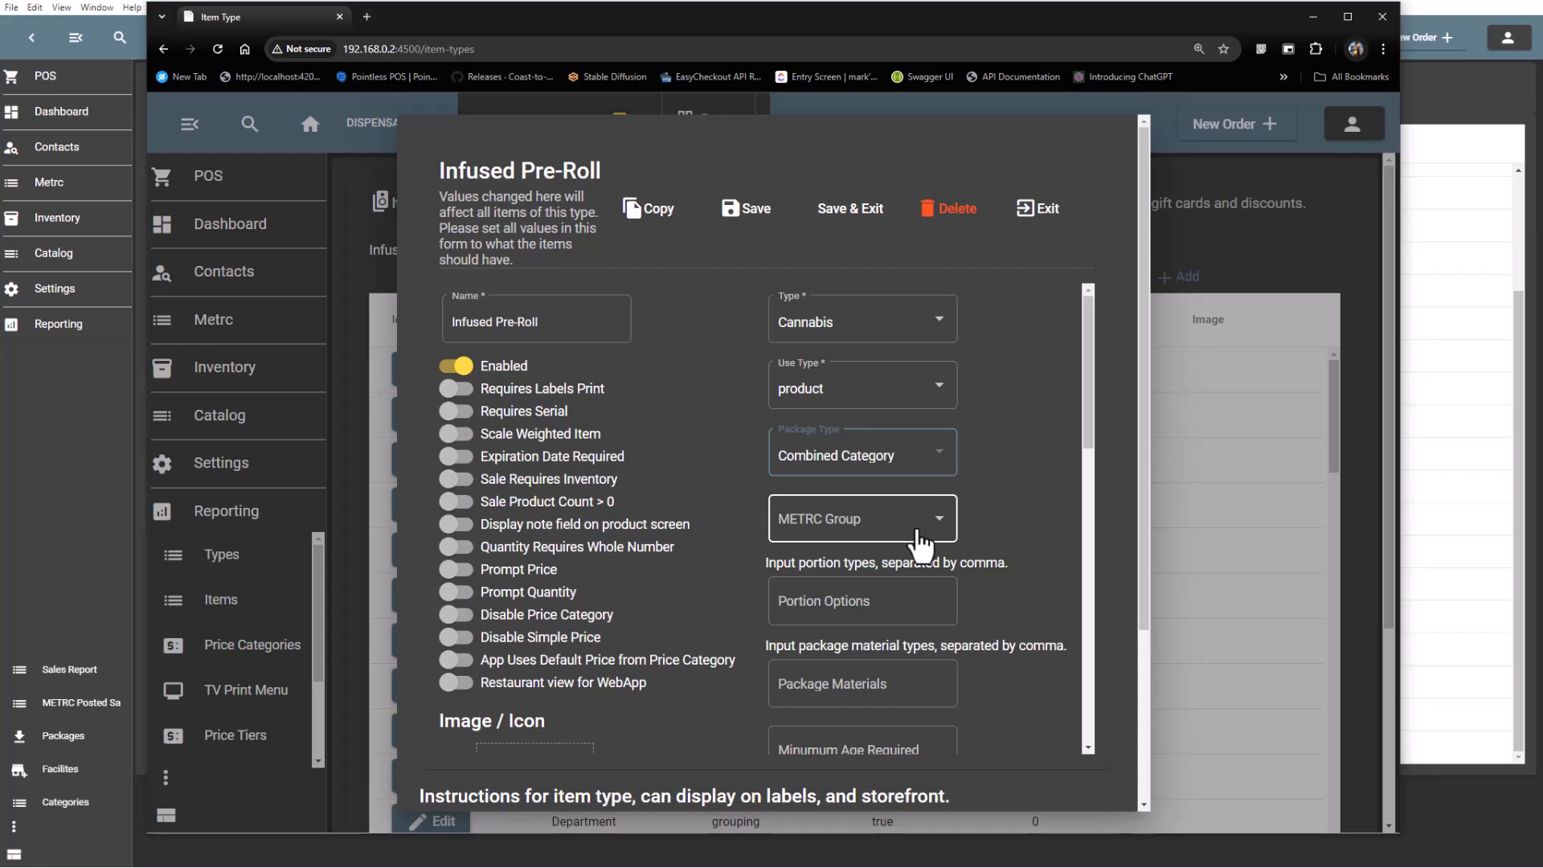
- Set the Infused Pre-Roll item type's Tax Setting to According To Transaction
{"action": "left_click_drag", "start_coordinate": [1087, 438], "coordinate": [1089, 573]}
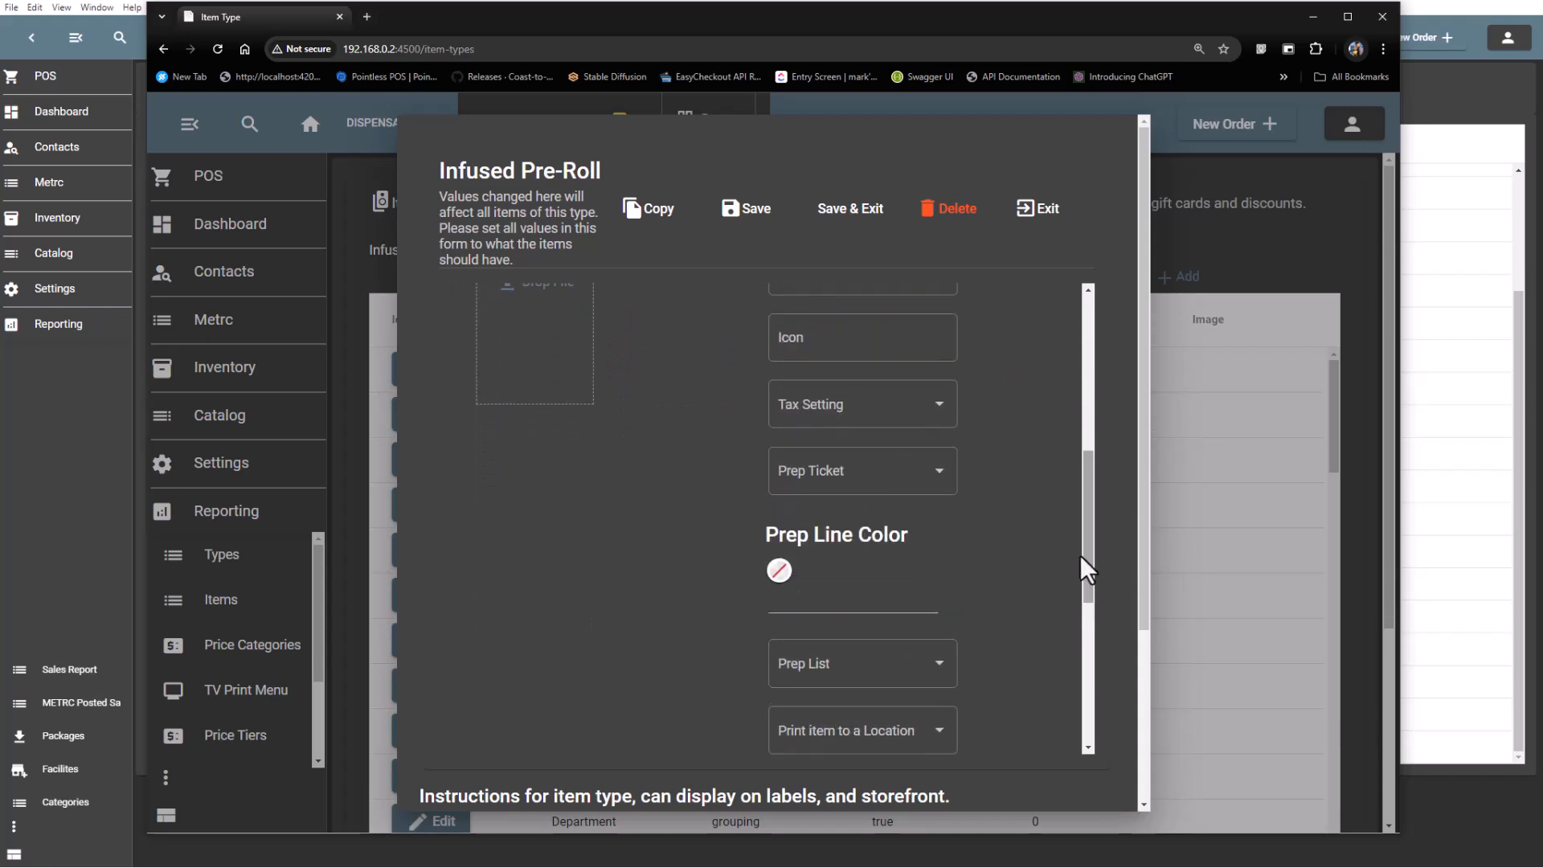
{"action": "left_click", "coordinate": [895, 431]}
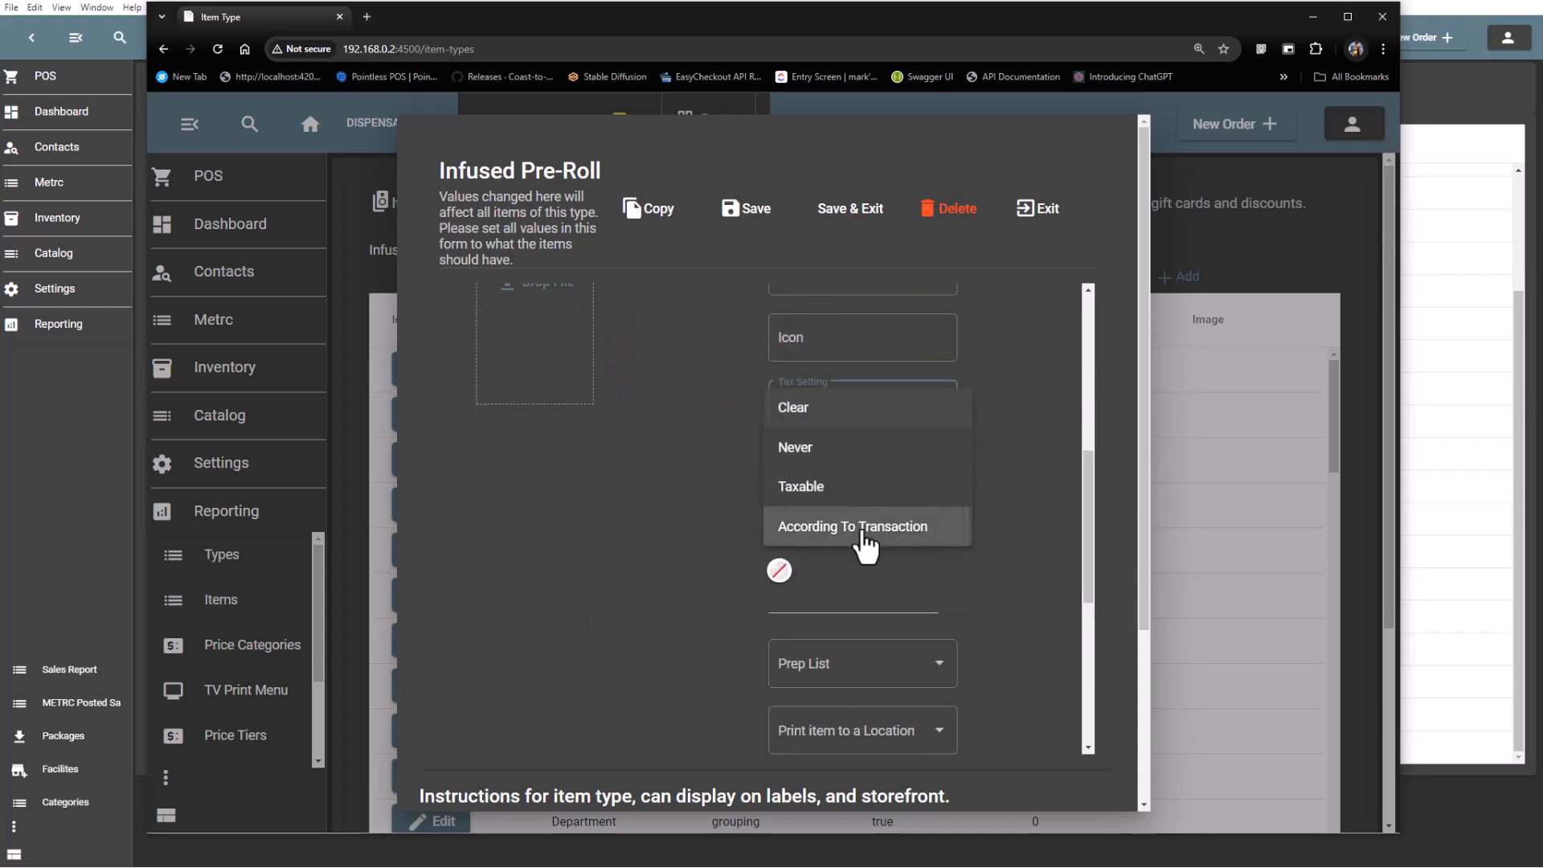
{"action": "left_click", "coordinate": [866, 543]}
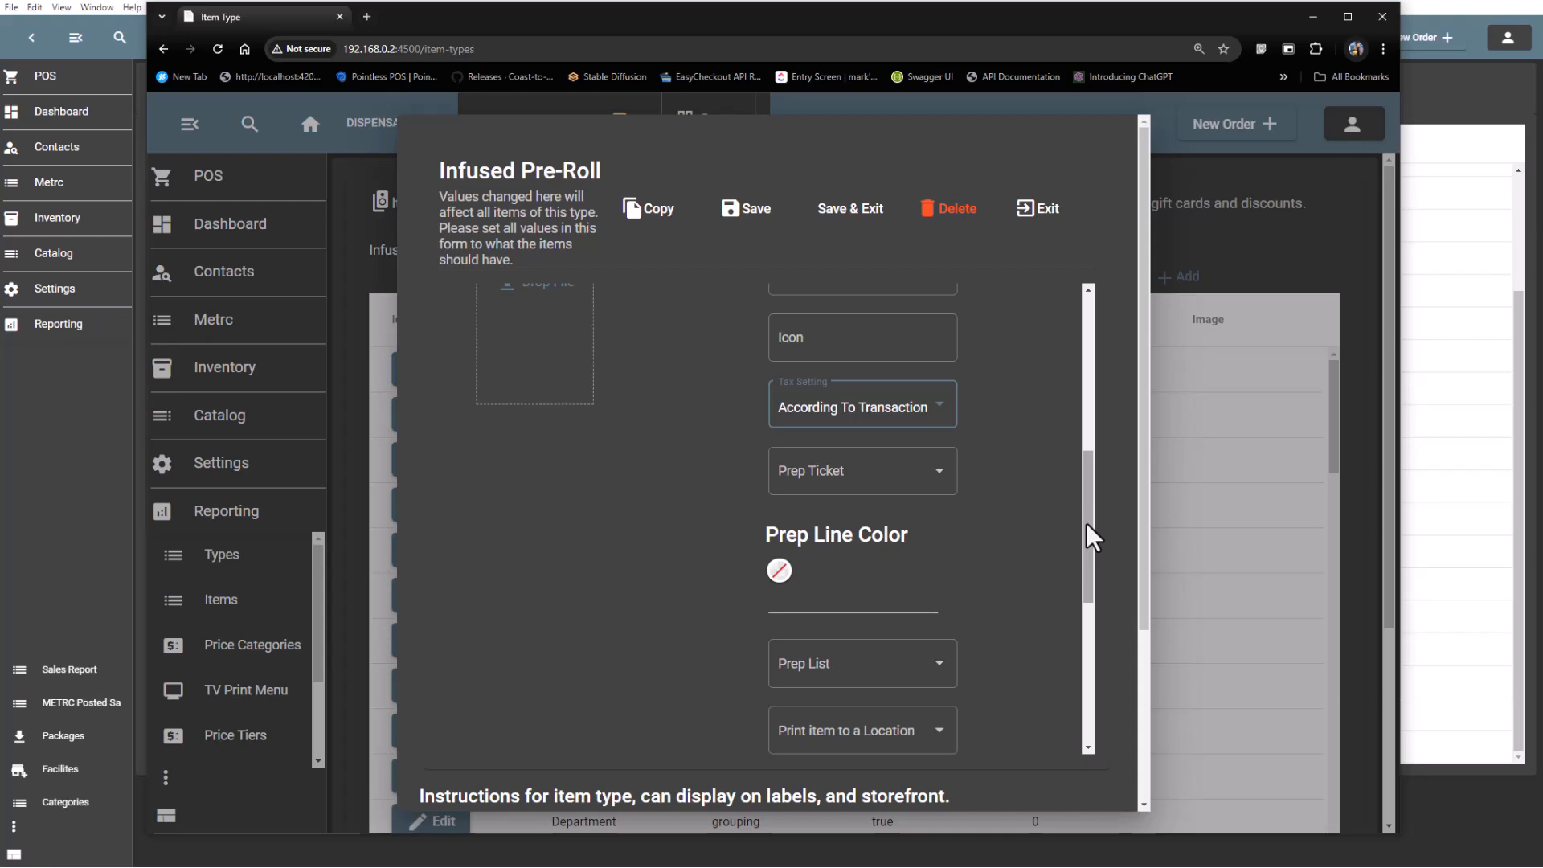
{"action": "left_click_drag", "start_coordinate": [1093, 536], "coordinate": [1088, 375]}
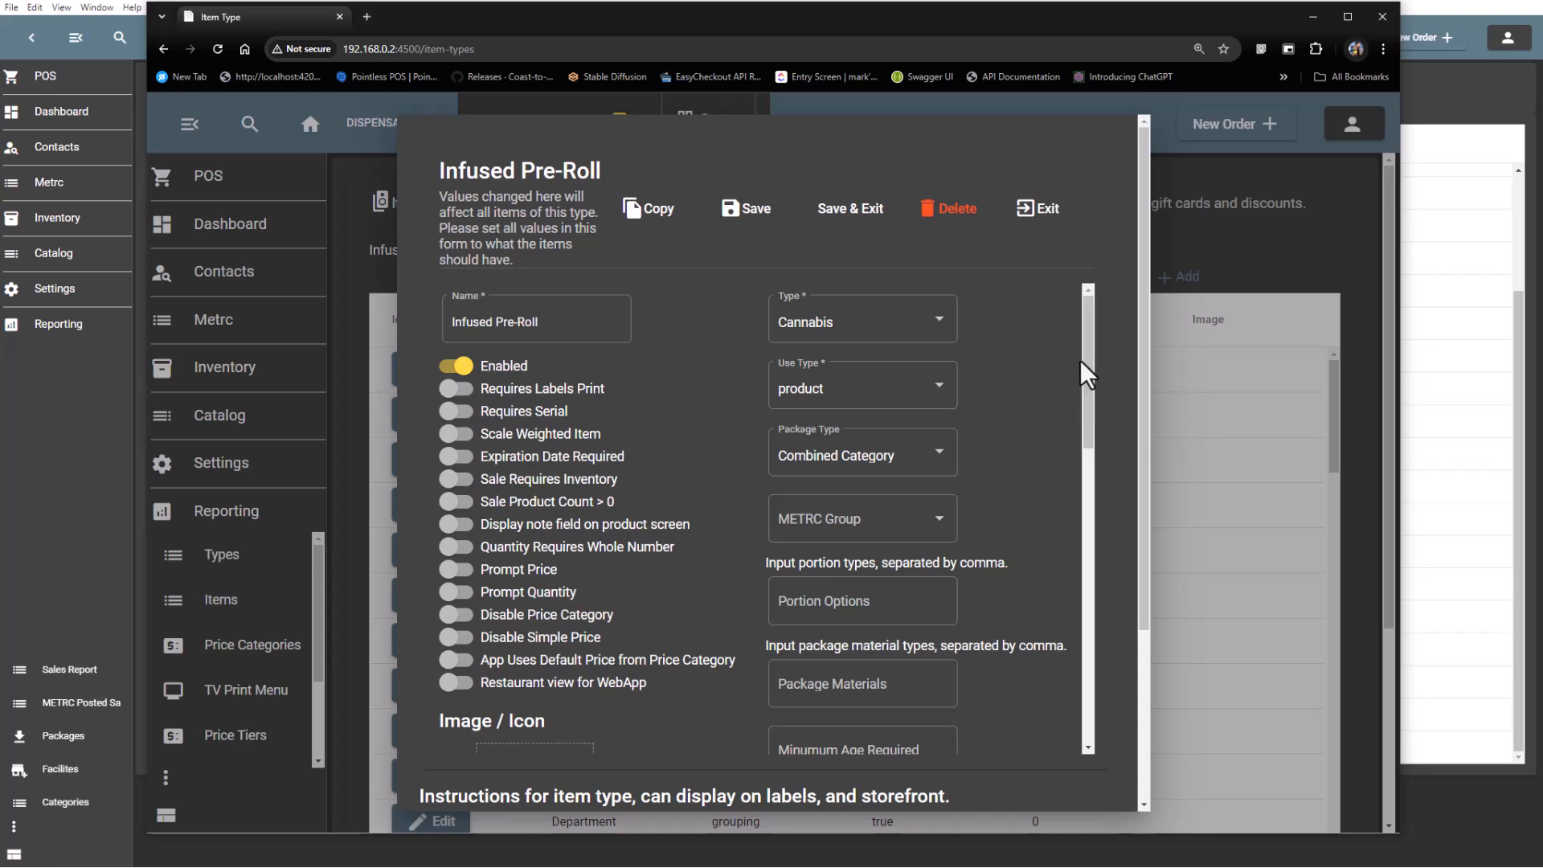